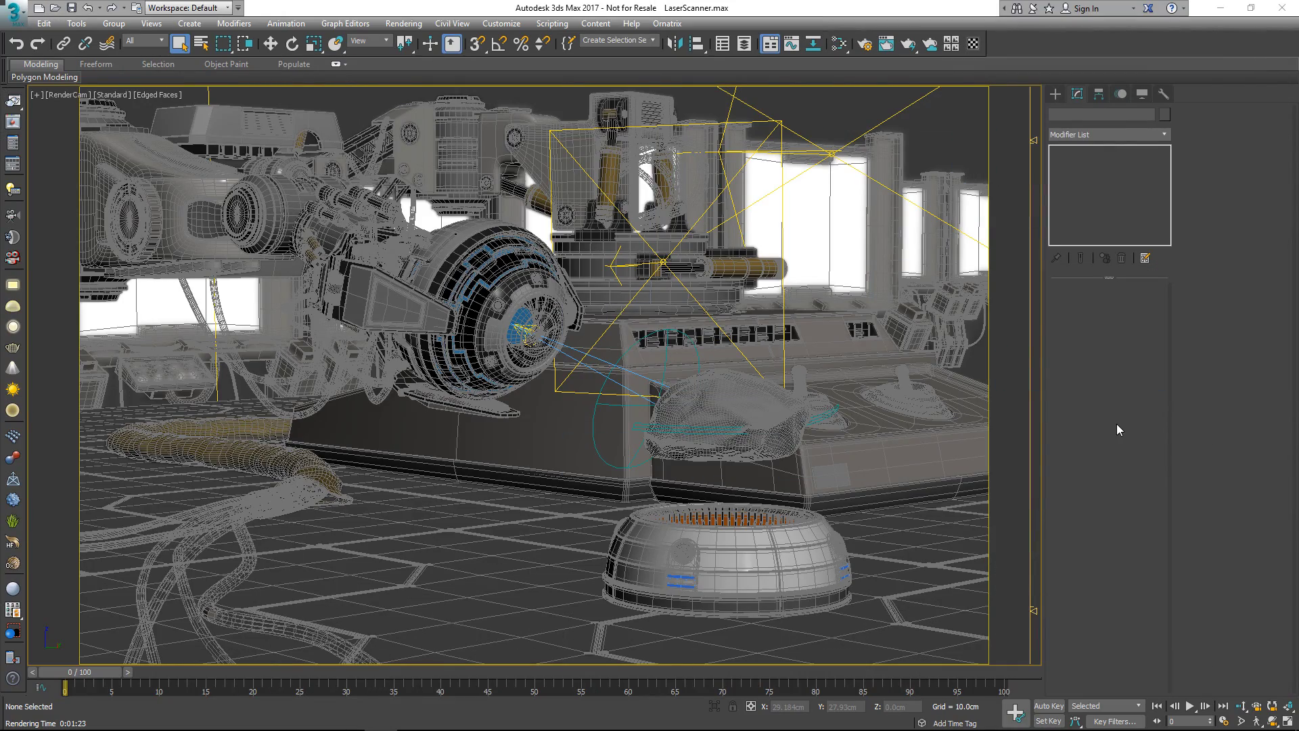
# Render the laser scanner camera with the bucket sampler's noise threshold at 0.005
pyautogui.click(864, 45)
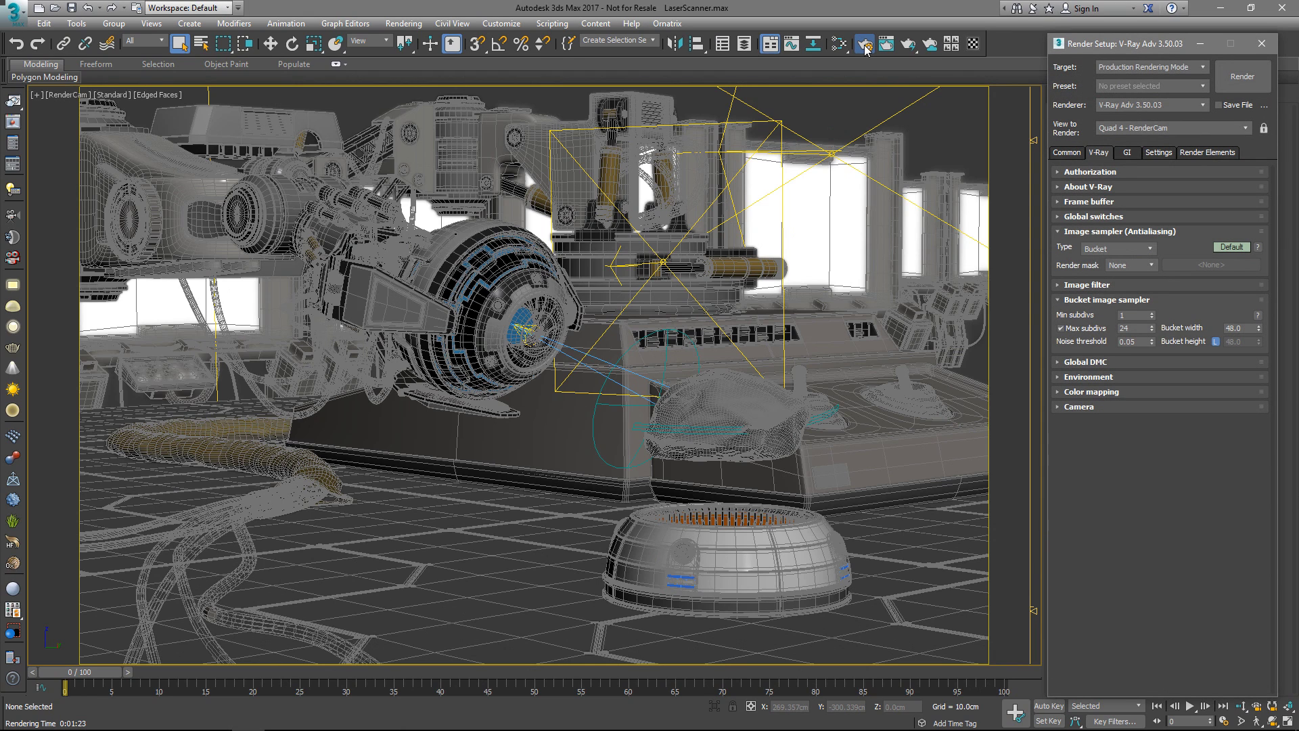
pyautogui.click(1126, 341)
pyautogui.write('0.005')
pyautogui.click(1241, 81)
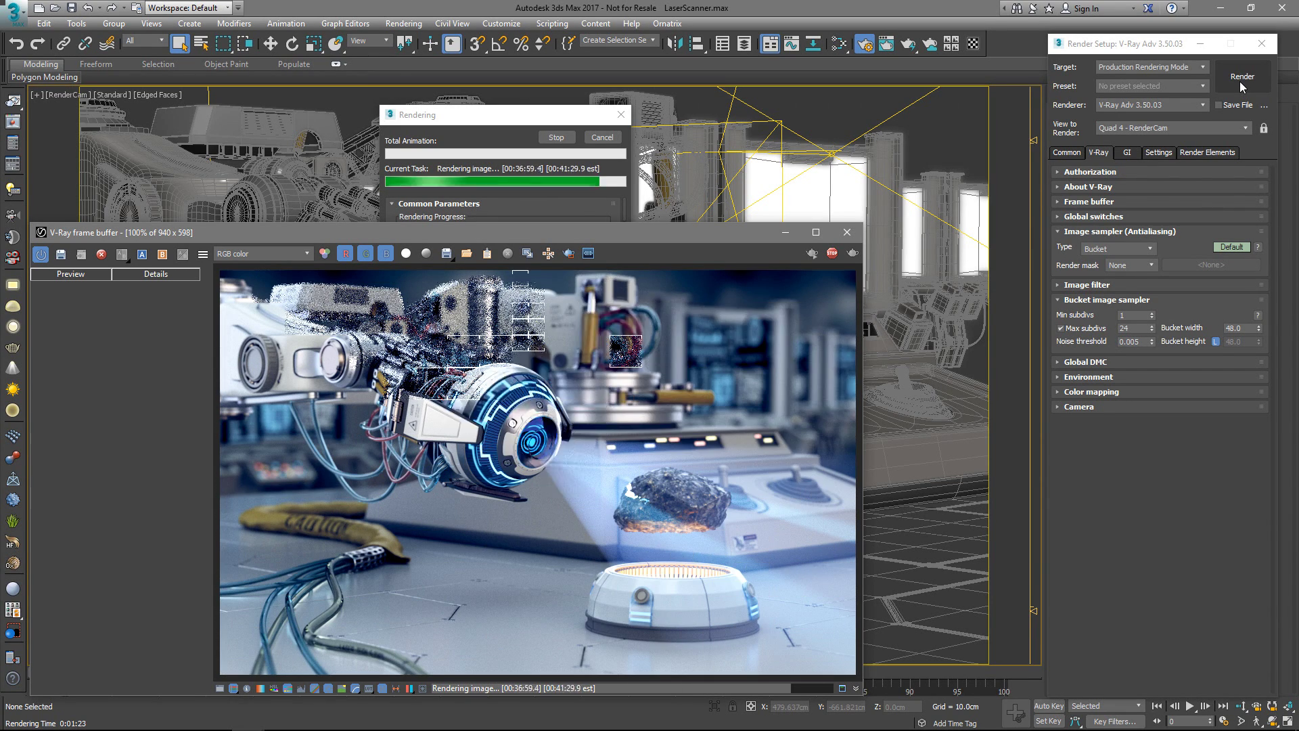
# Save the finished render to history and add a VRayDenoiser render element
pyautogui.click(61, 254)
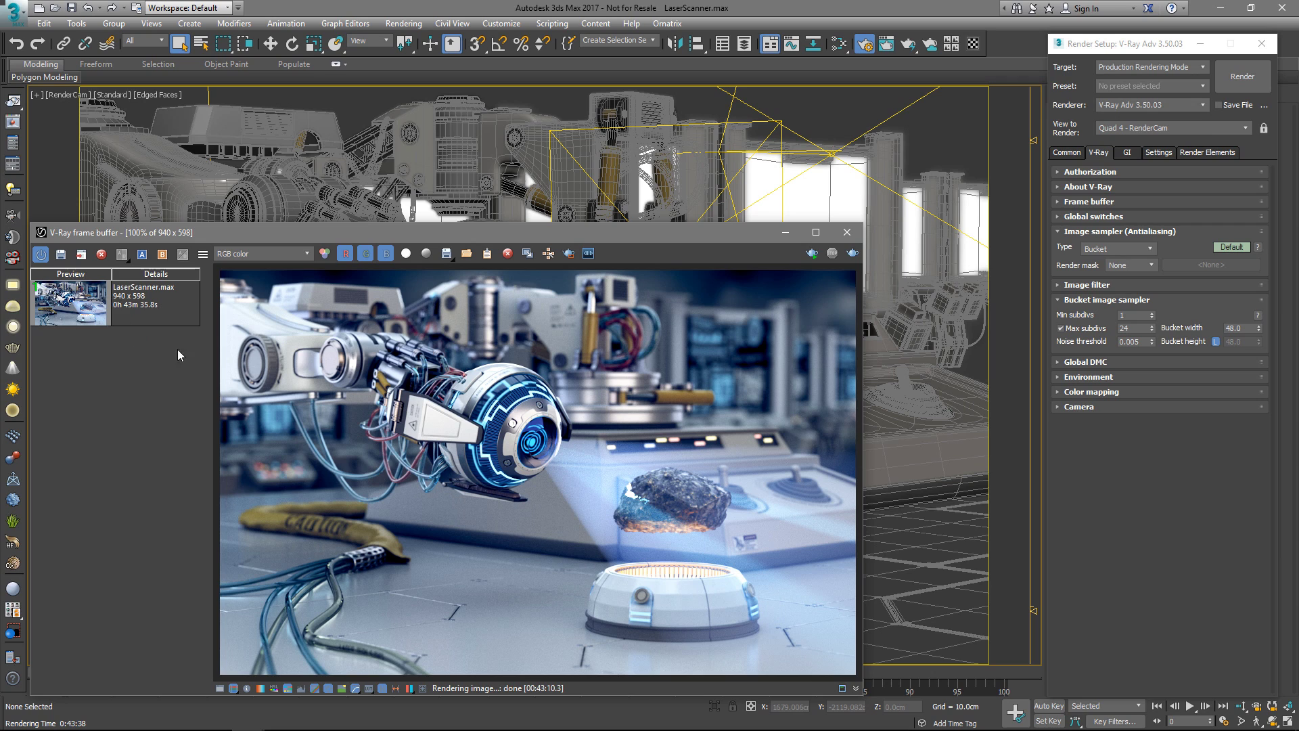
pyautogui.click(1199, 151)
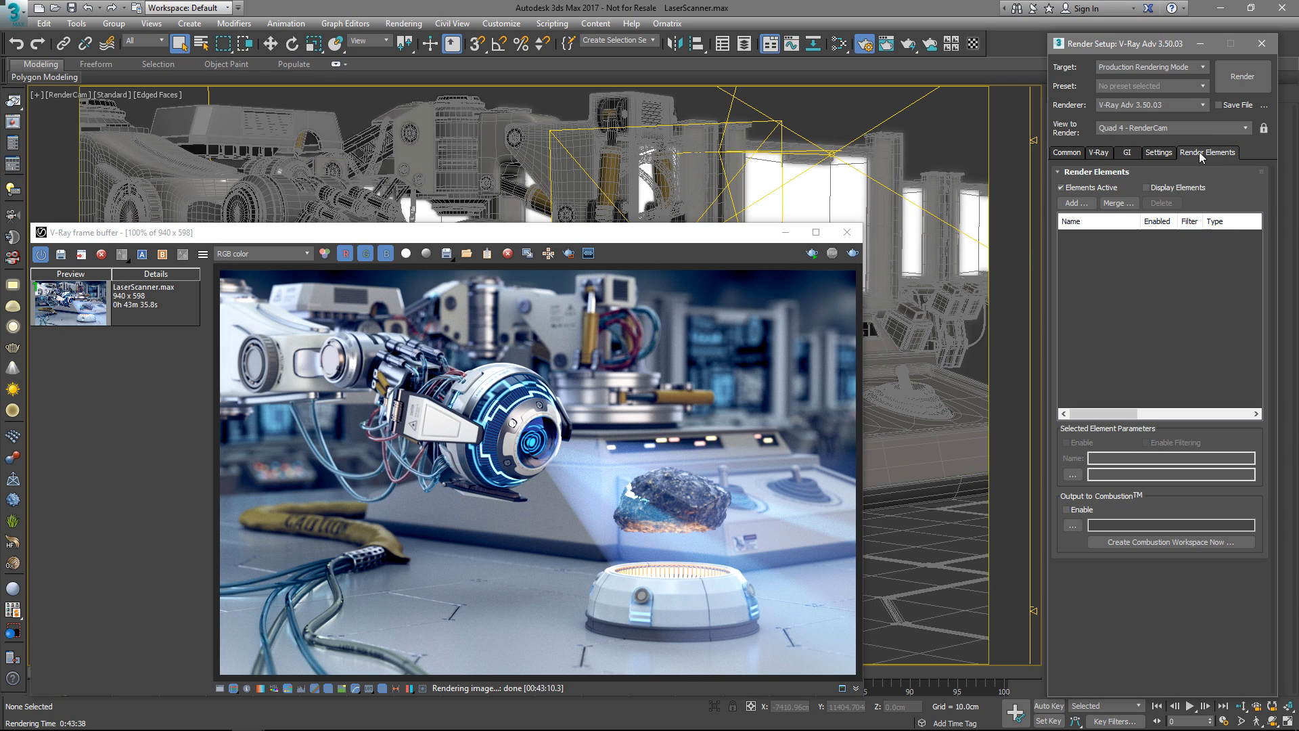
pyautogui.click(1075, 203)
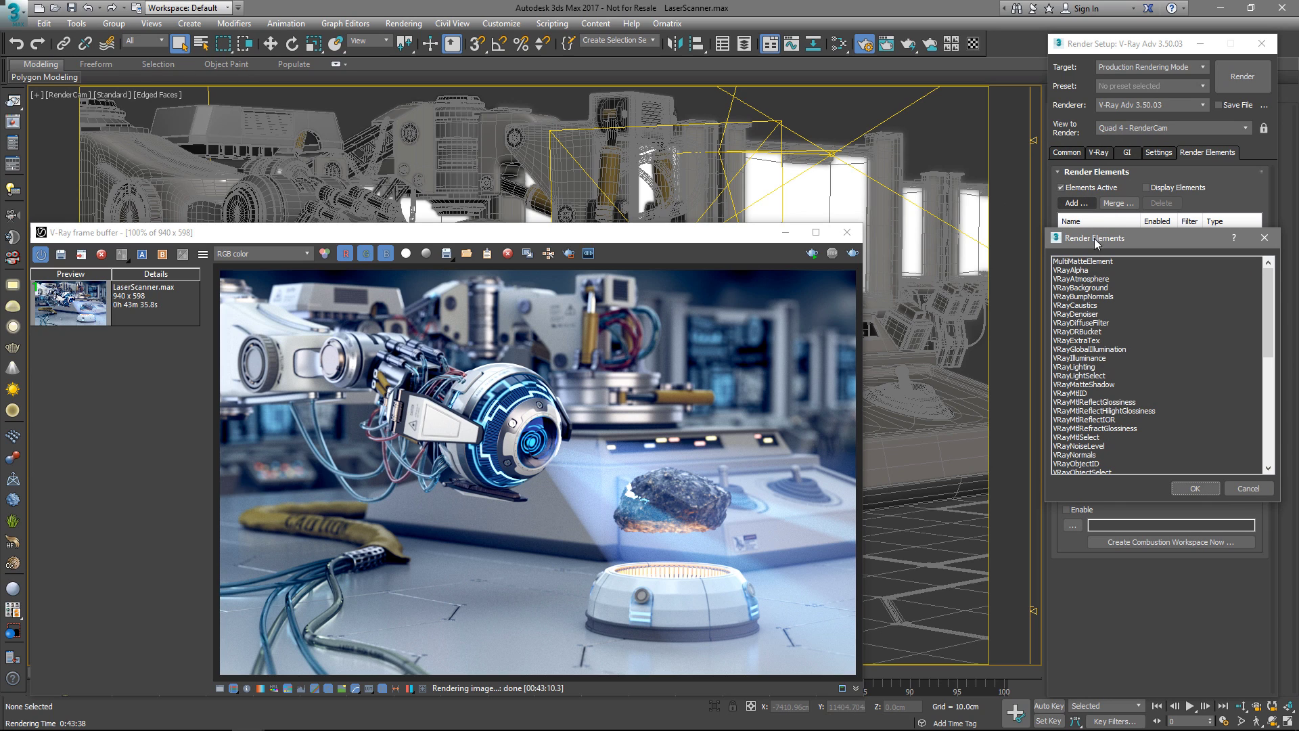
pyautogui.click(1090, 315)
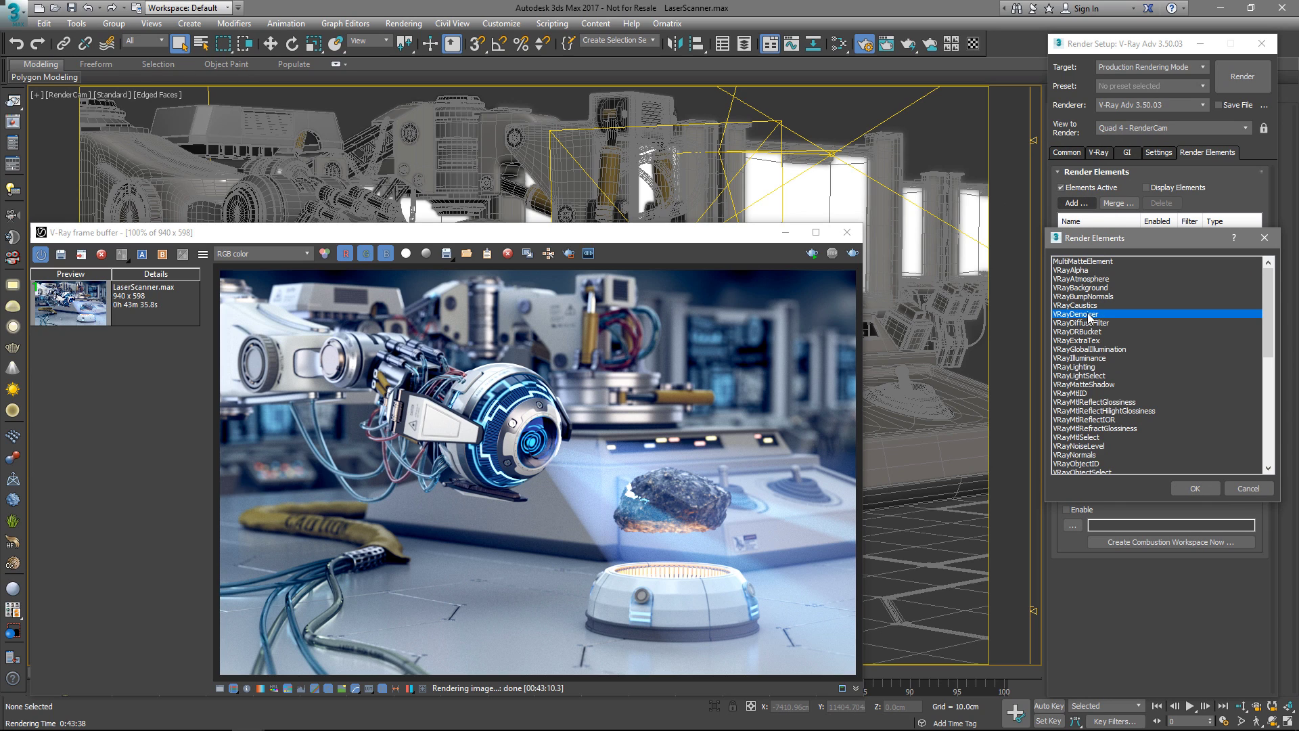
pyautogui.click(1197, 487)
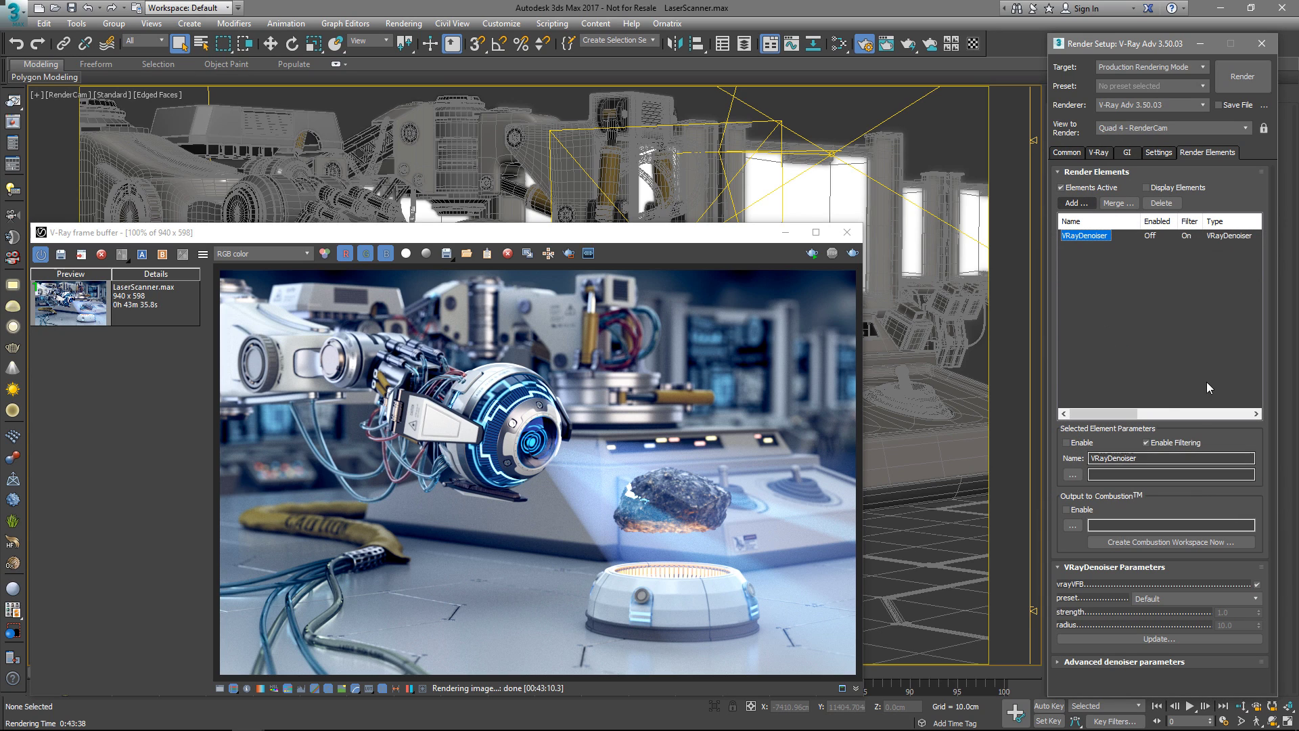
# Set the noise threshold to 0.05 and region-render the area around the caution hose
pyautogui.click(1099, 153)
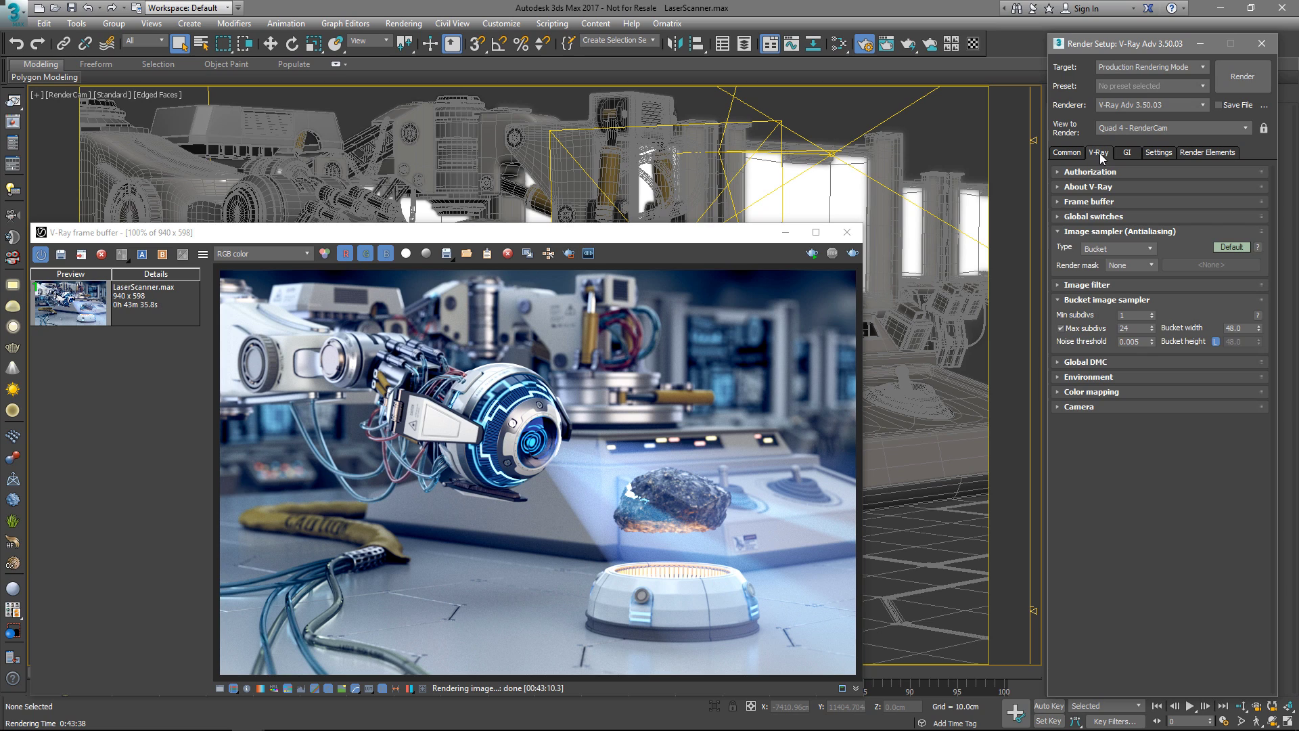
pyautogui.click(1135, 342)
pyautogui.write('0.0')
pyautogui.click(567, 254)
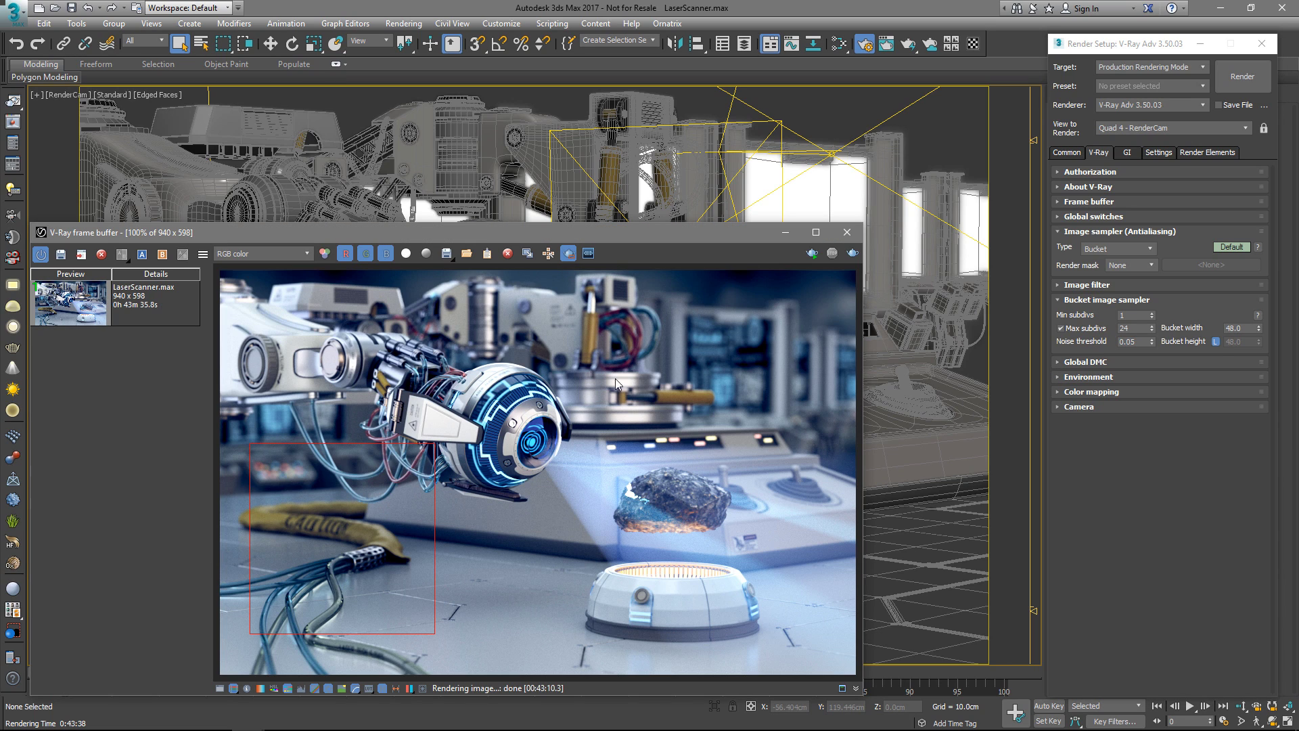
pyautogui.click(1229, 79)
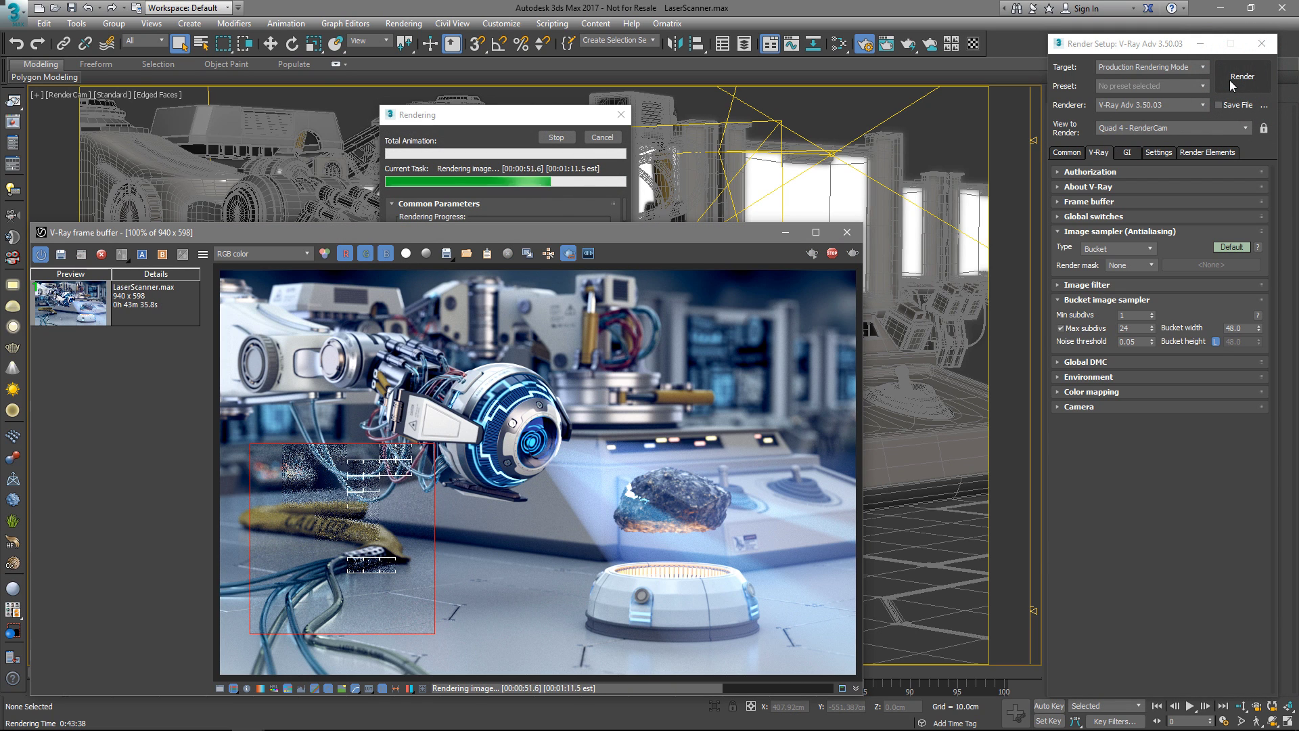
pyautogui.scroll(1, 527, 493)
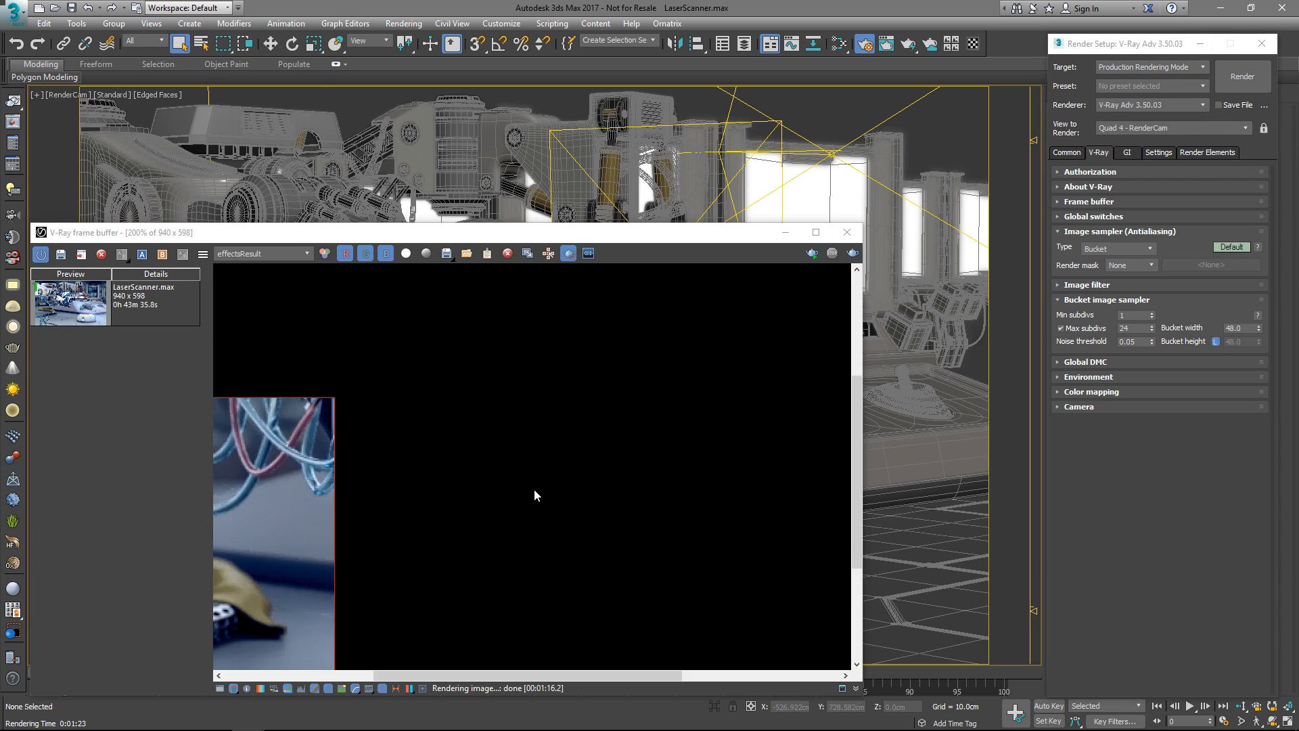
pyautogui.moveTo(526, 498); pyautogui.dragTo(781, 391, button='middle')
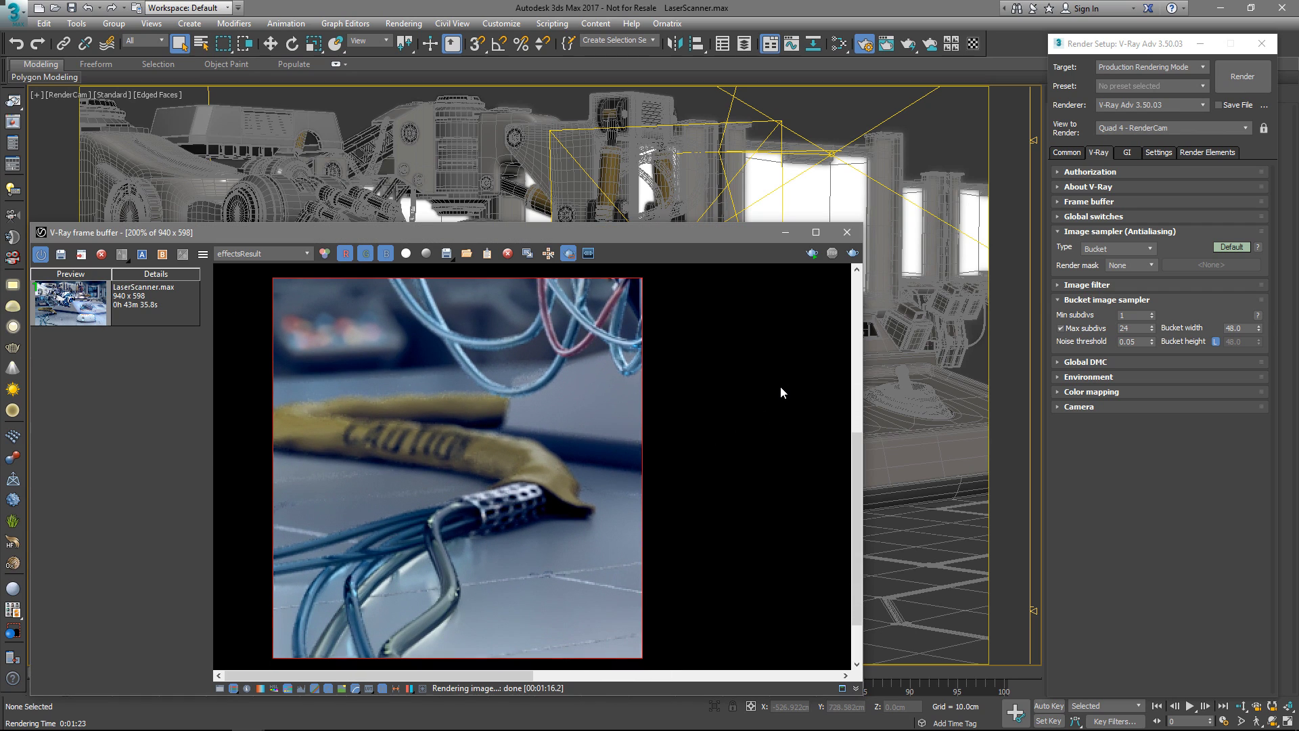
pyautogui.click(307, 254)
pyautogui.click(259, 278)
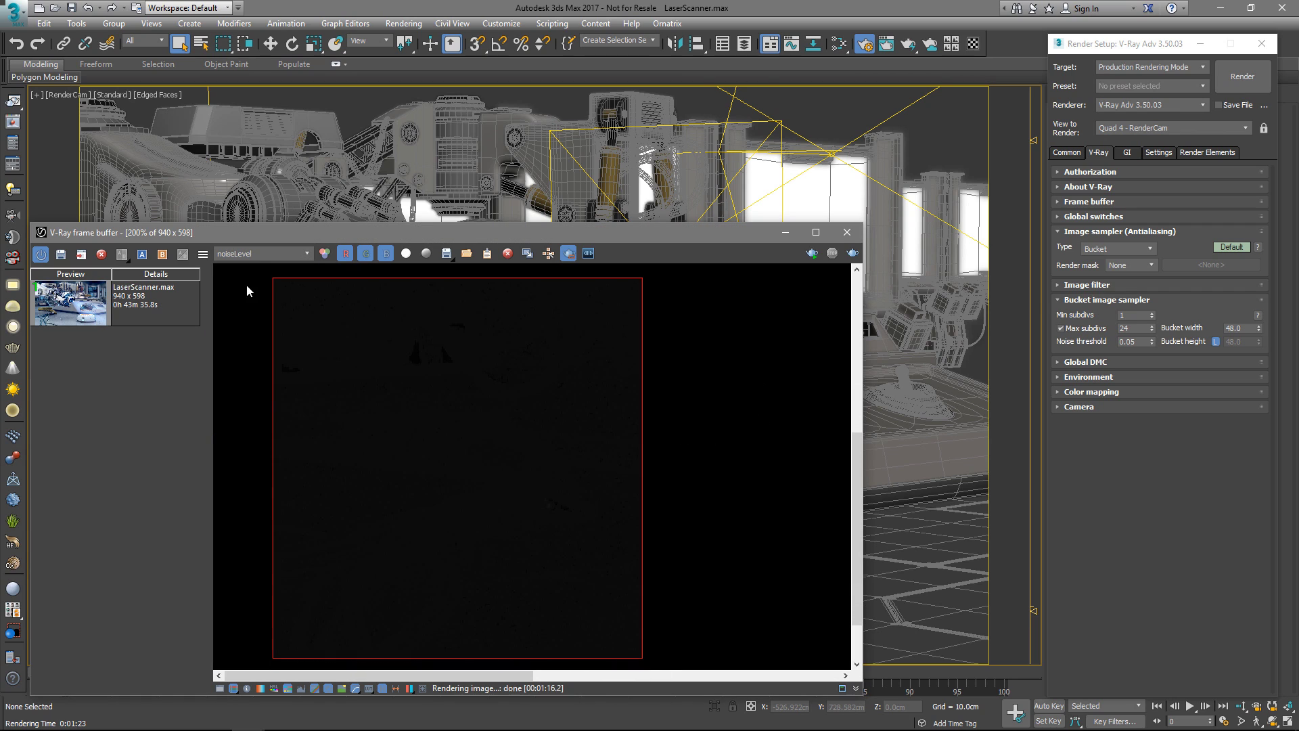
pyautogui.scroll(-1, 266, 252)
pyautogui.scroll(-1, 267, 252)
pyautogui.scroll(-1, 270, 252)
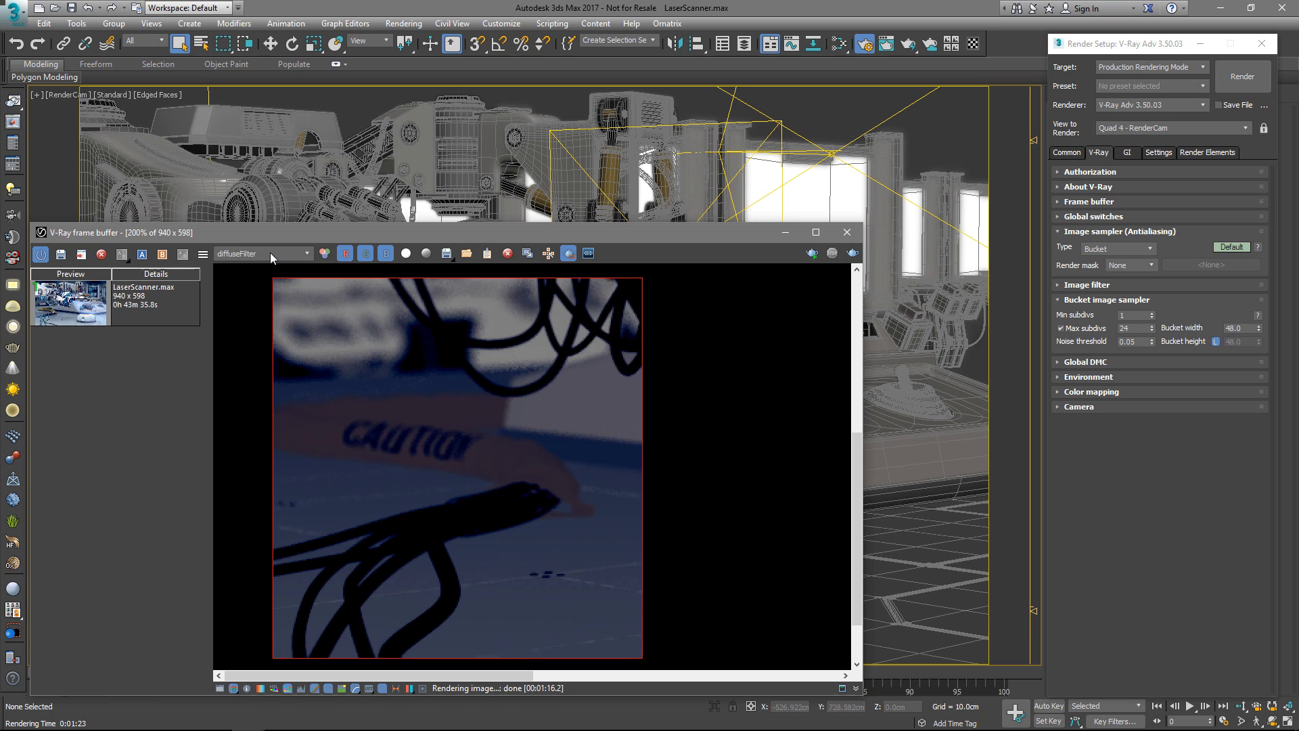
pyautogui.scroll(-1, 270, 252)
pyautogui.scroll(-1, 269, 253)
pyautogui.scroll(-1, 271, 253)
pyautogui.scroll(-1, 270, 253)
pyautogui.scroll(-1, 270, 253)
pyautogui.scroll(-1, 270, 253)
pyautogui.scroll(-1, 270, 253)
pyautogui.scroll(-1, 270, 252)
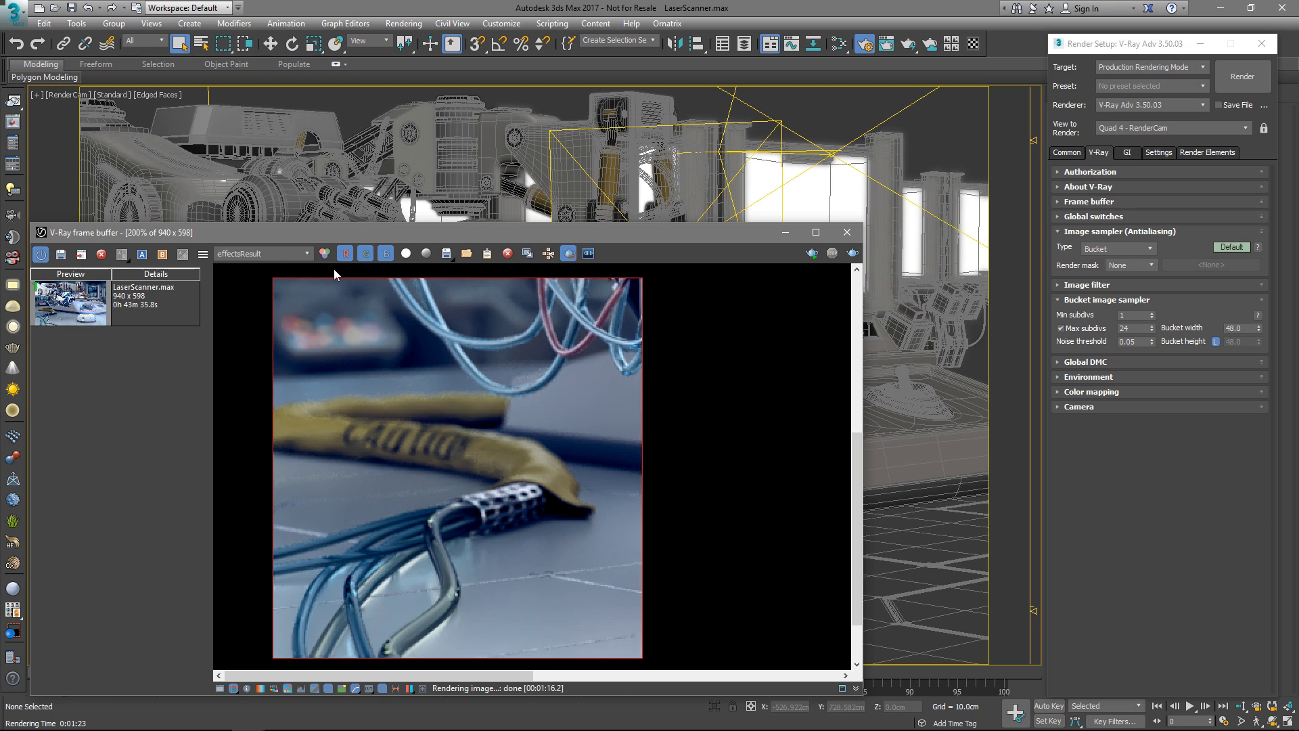
# Try the VRayDenoiser's Mild preset, then switch it to Strong
pyautogui.click(1215, 153)
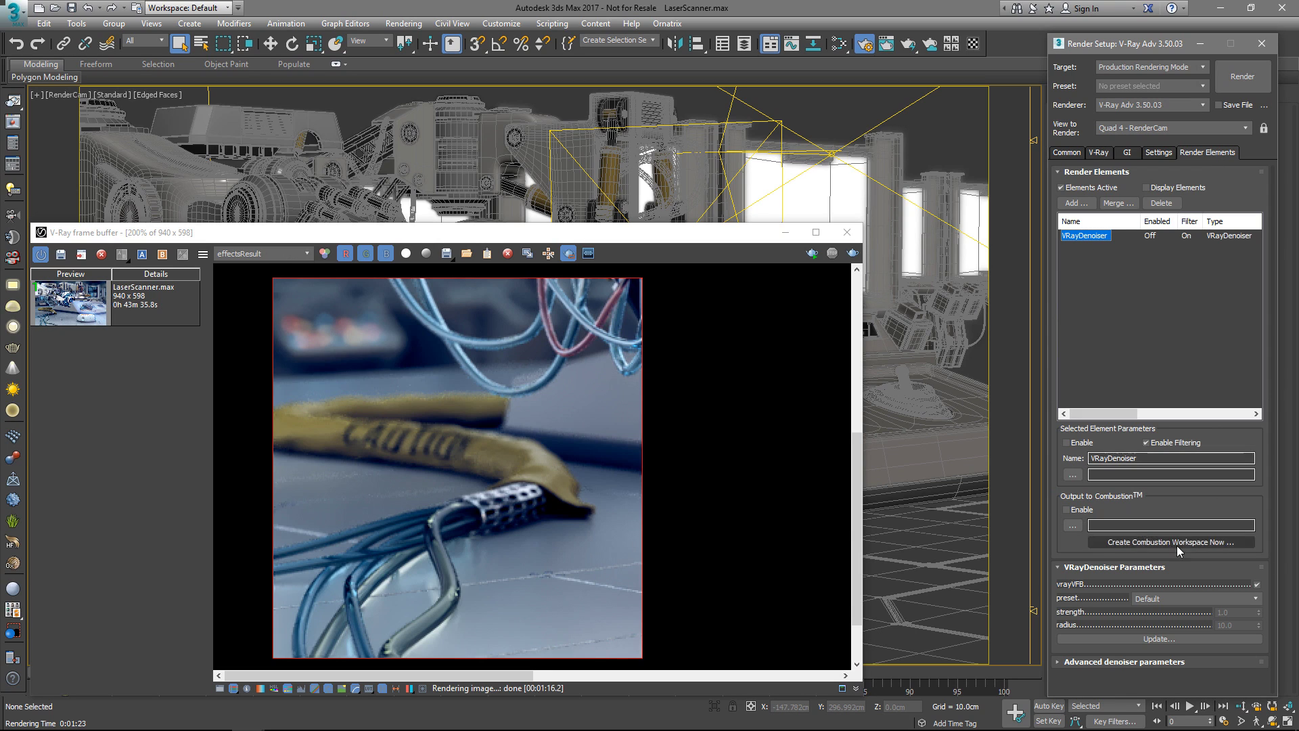
pyautogui.click(1184, 597)
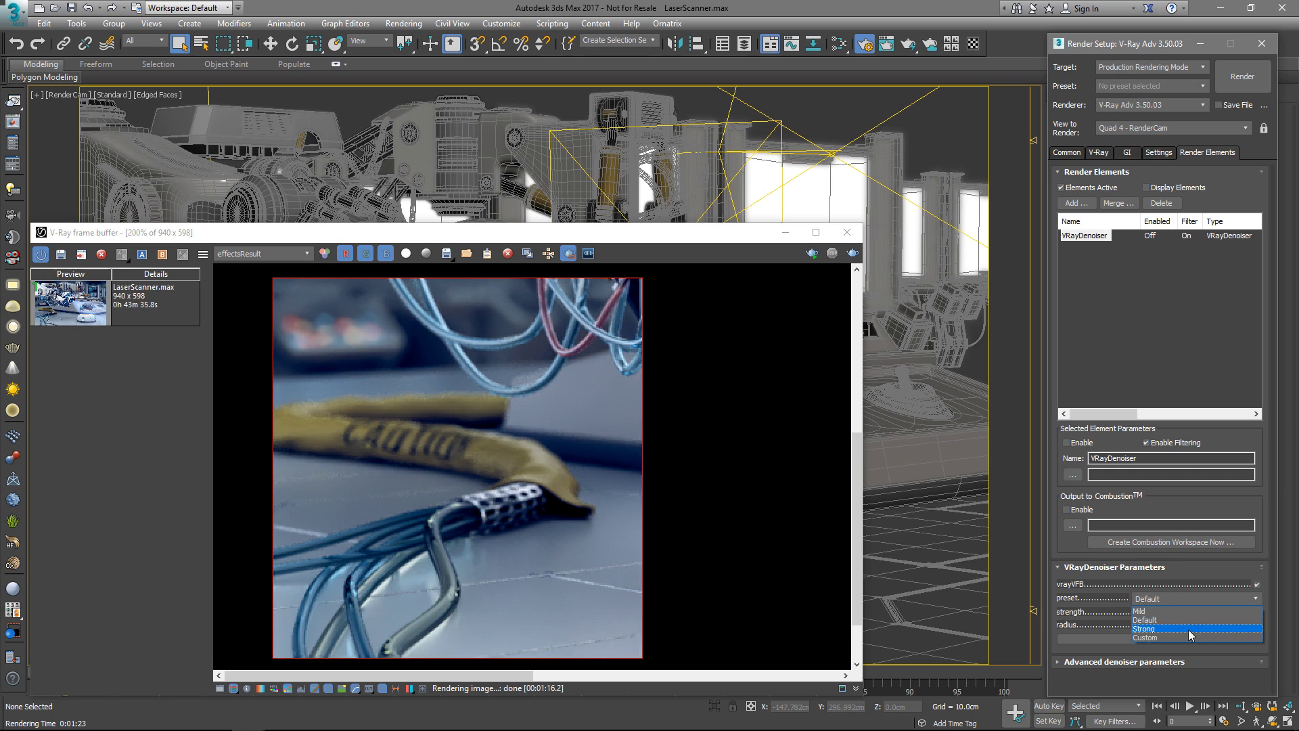
pyautogui.click(1159, 611)
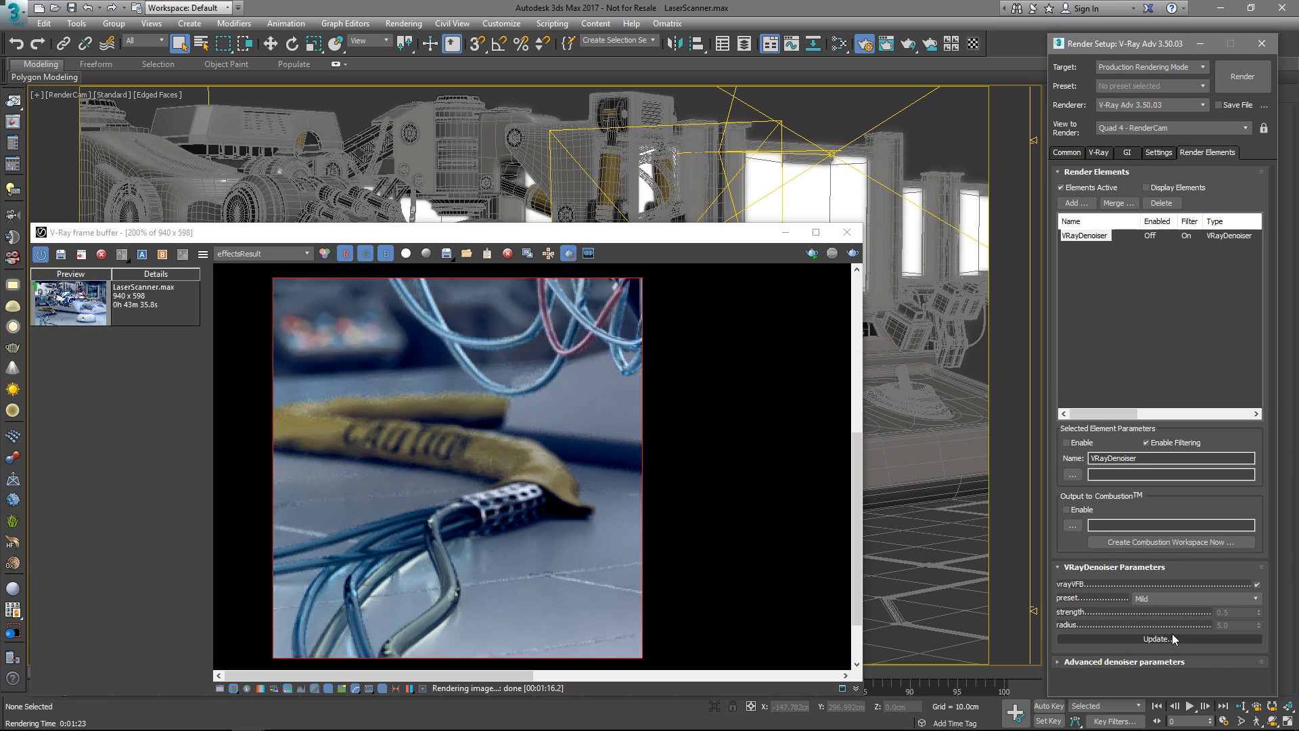
pyautogui.click(1170, 599)
pyautogui.click(1174, 627)
# Compare the raw RGB channel with the denoised effectsResult channel
pyautogui.click(325, 254)
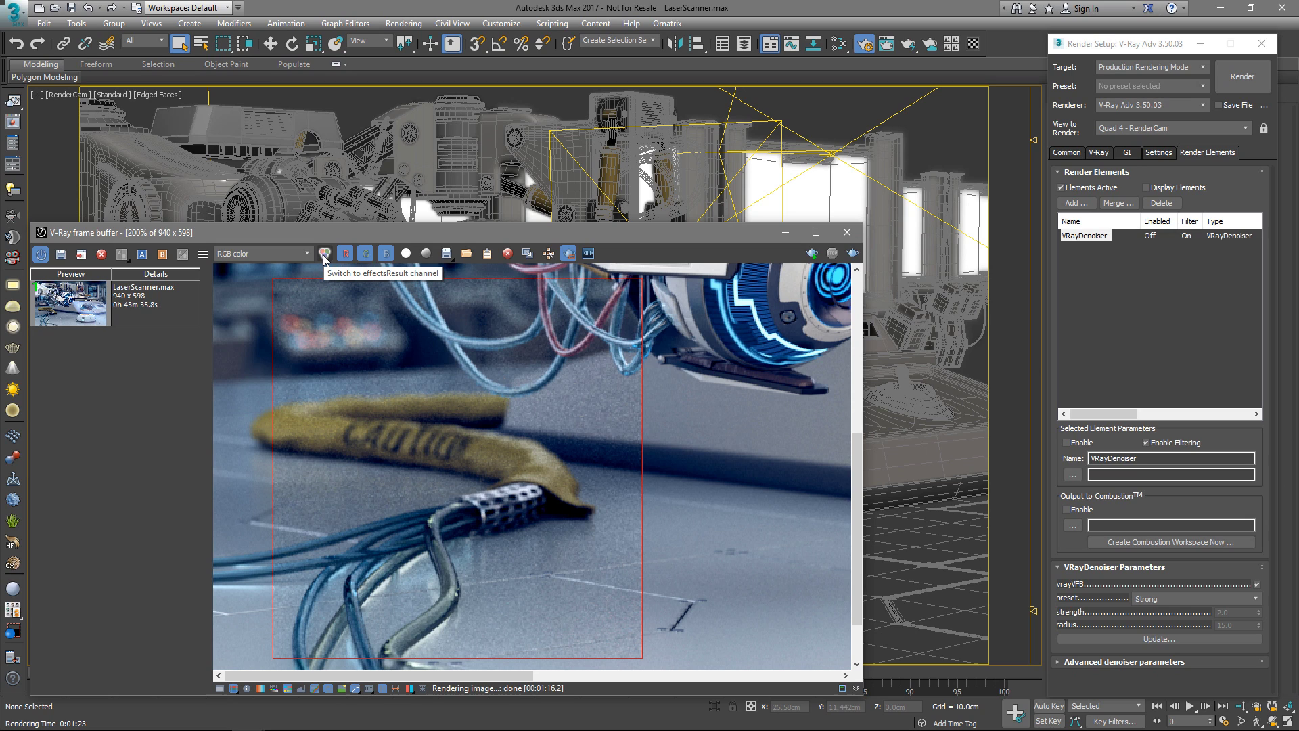
pyautogui.click(307, 254)
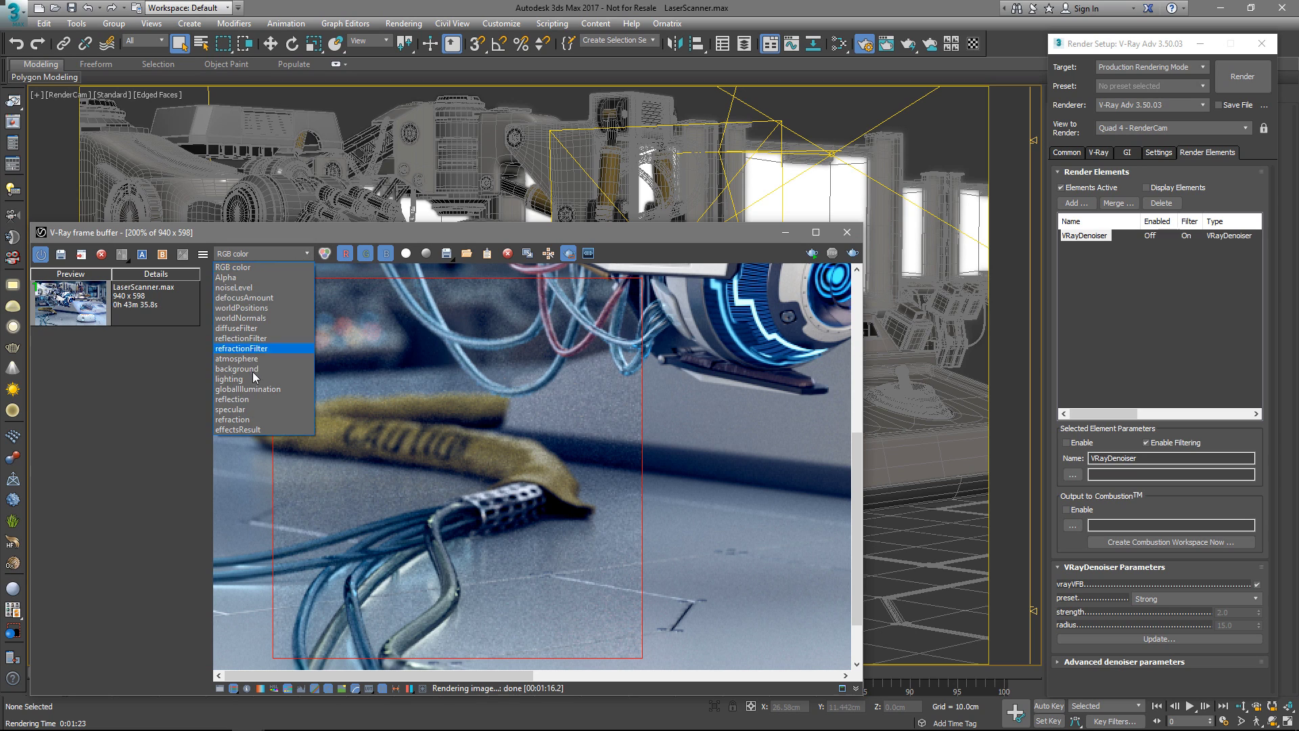
pyautogui.click(255, 430)
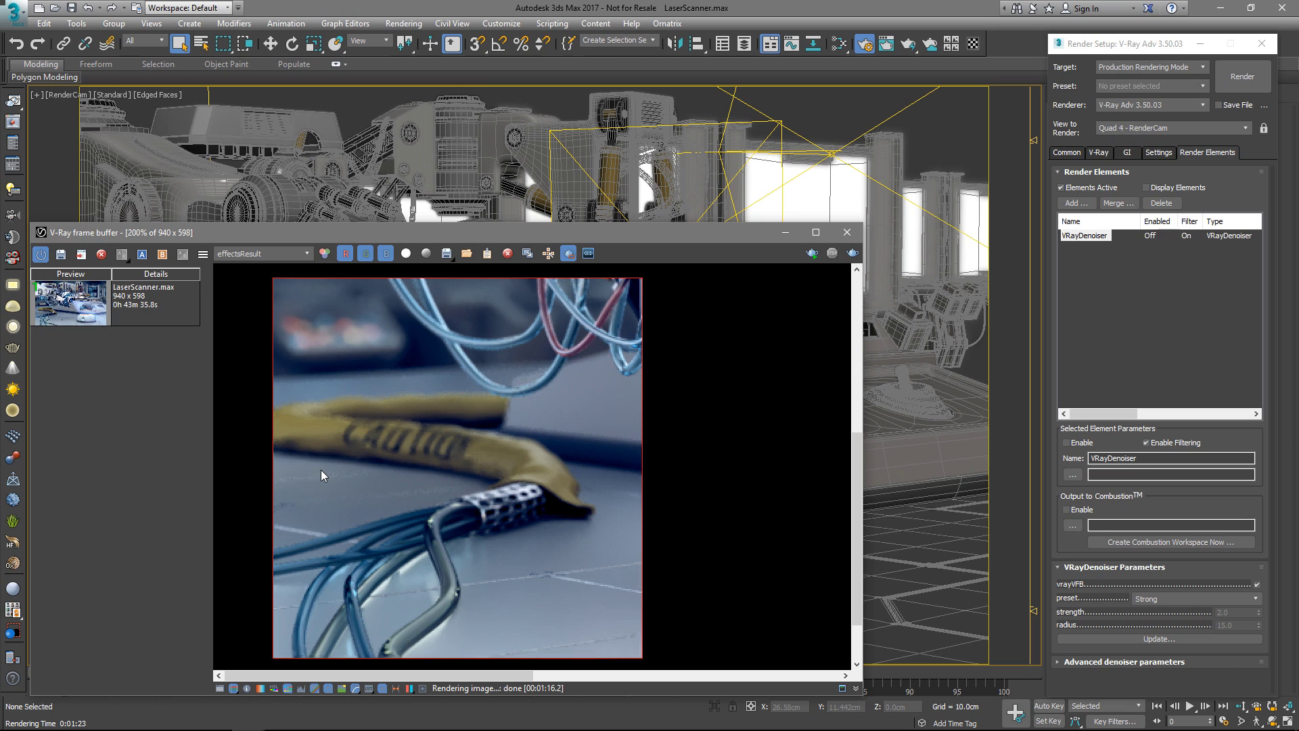
pyautogui.scroll(-1, 321, 469)
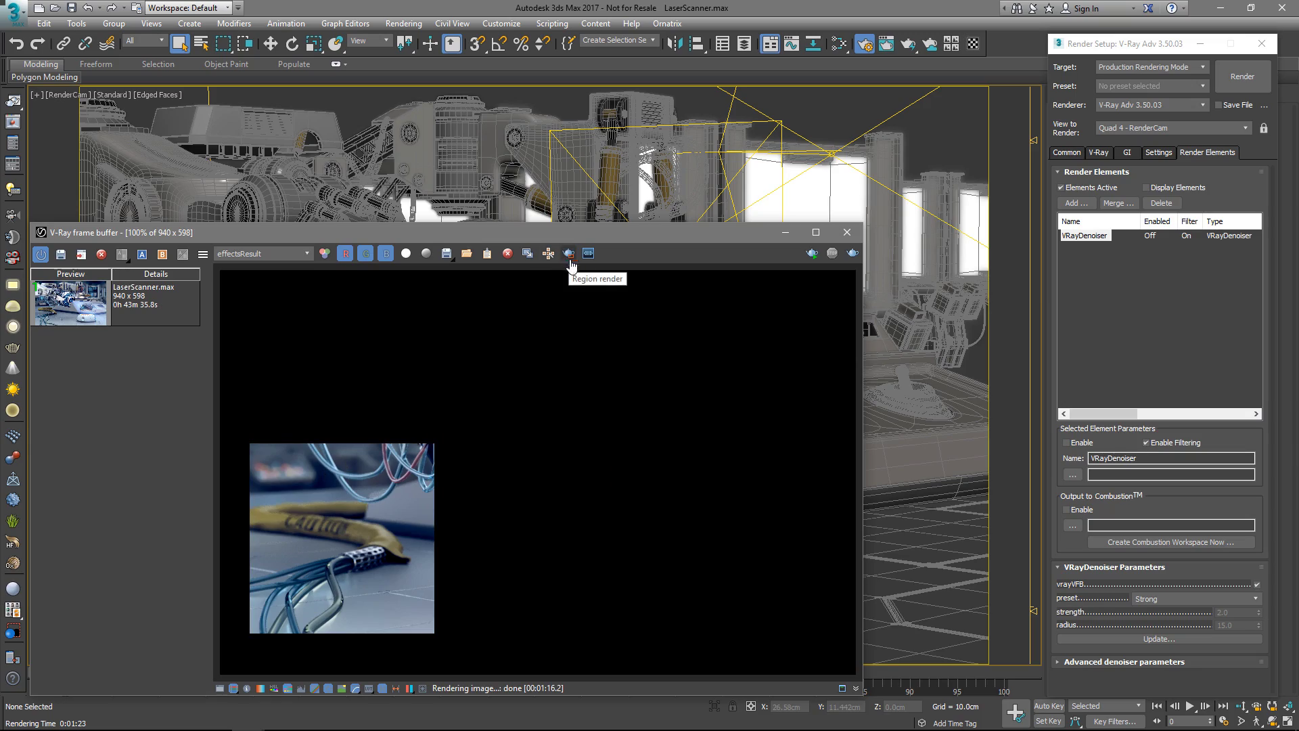
# Start a new full render of the laser scanner scene
pyautogui.click(1246, 79)
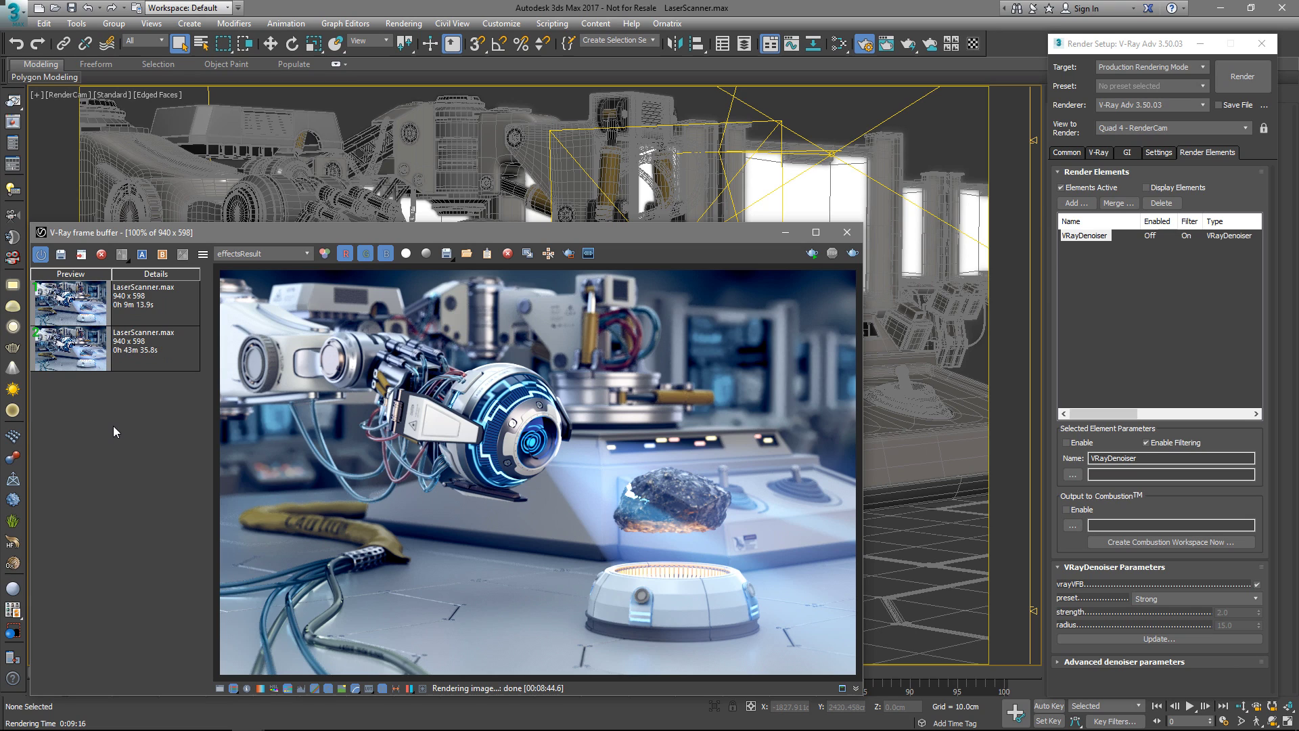
# Set the V-Ray image sampler type to Progressive and clear the old frame buffer image
pyautogui.click(1098, 152)
pyautogui.click(1114, 249)
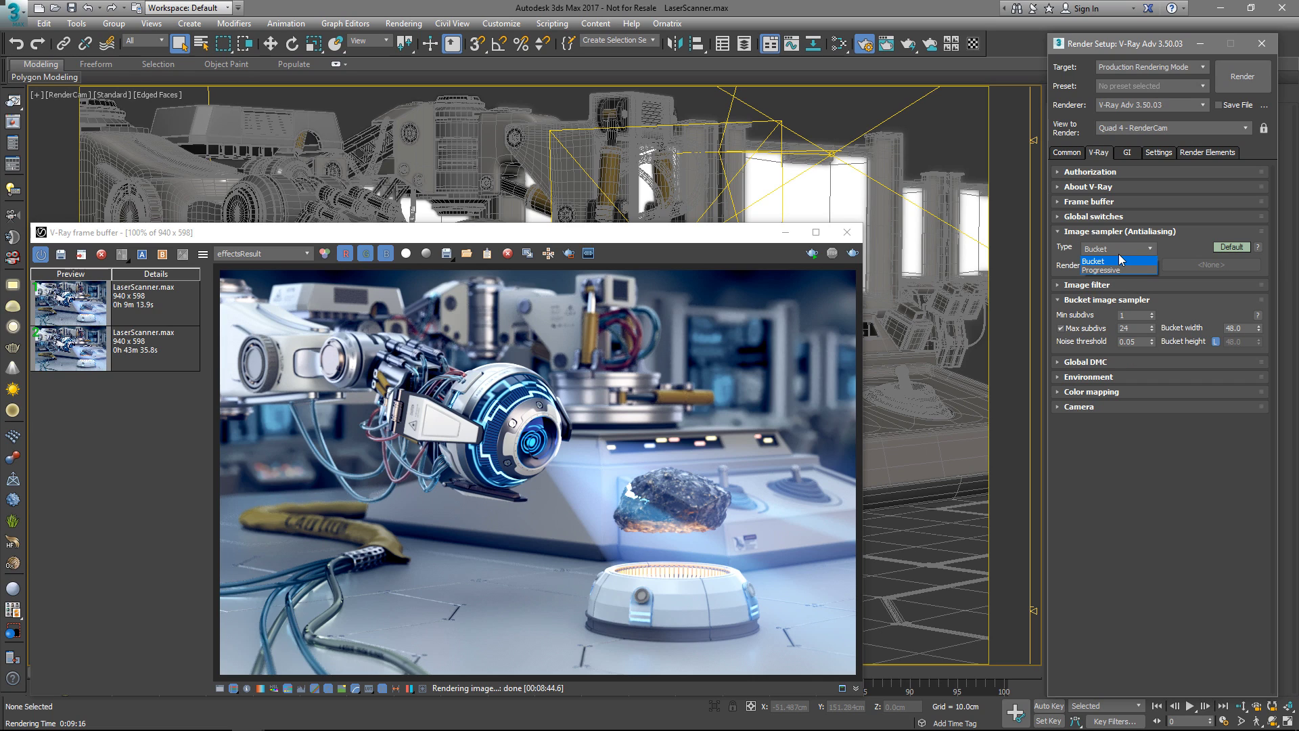
pyautogui.click(1114, 270)
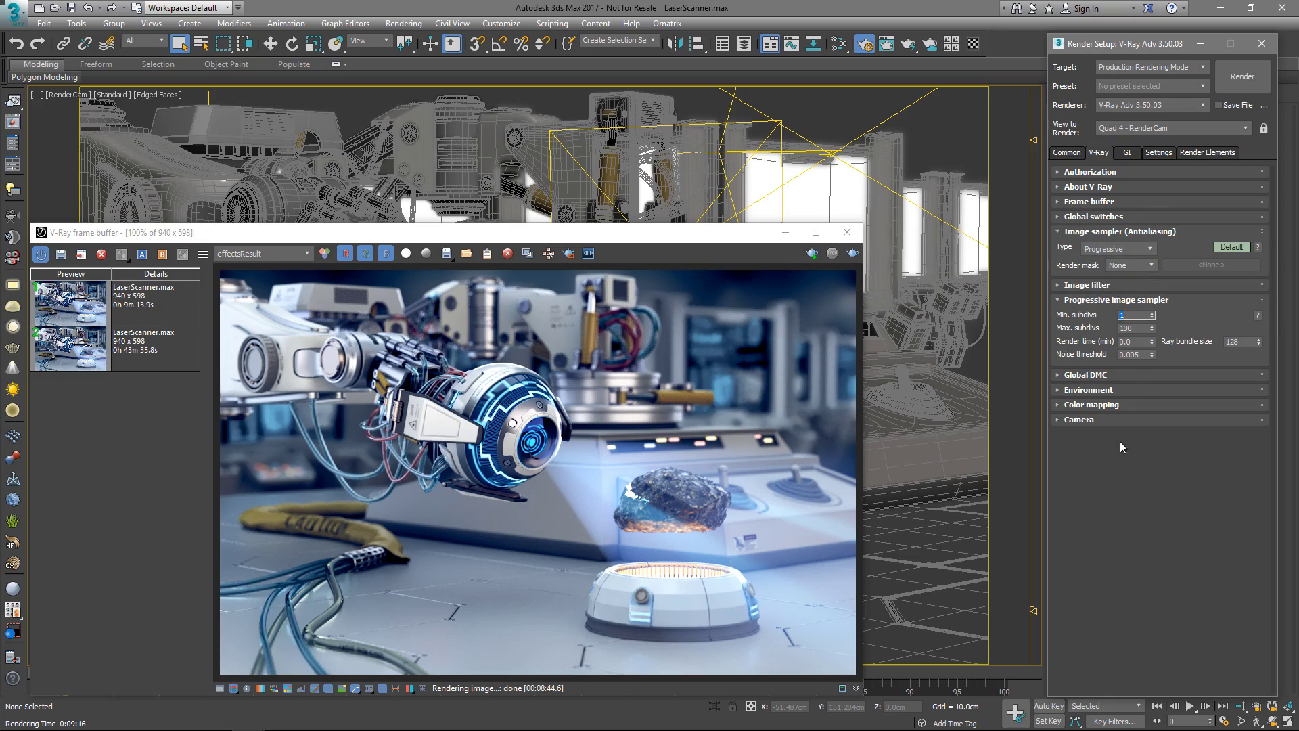
pyautogui.click(508, 253)
pyautogui.click(650, 422)
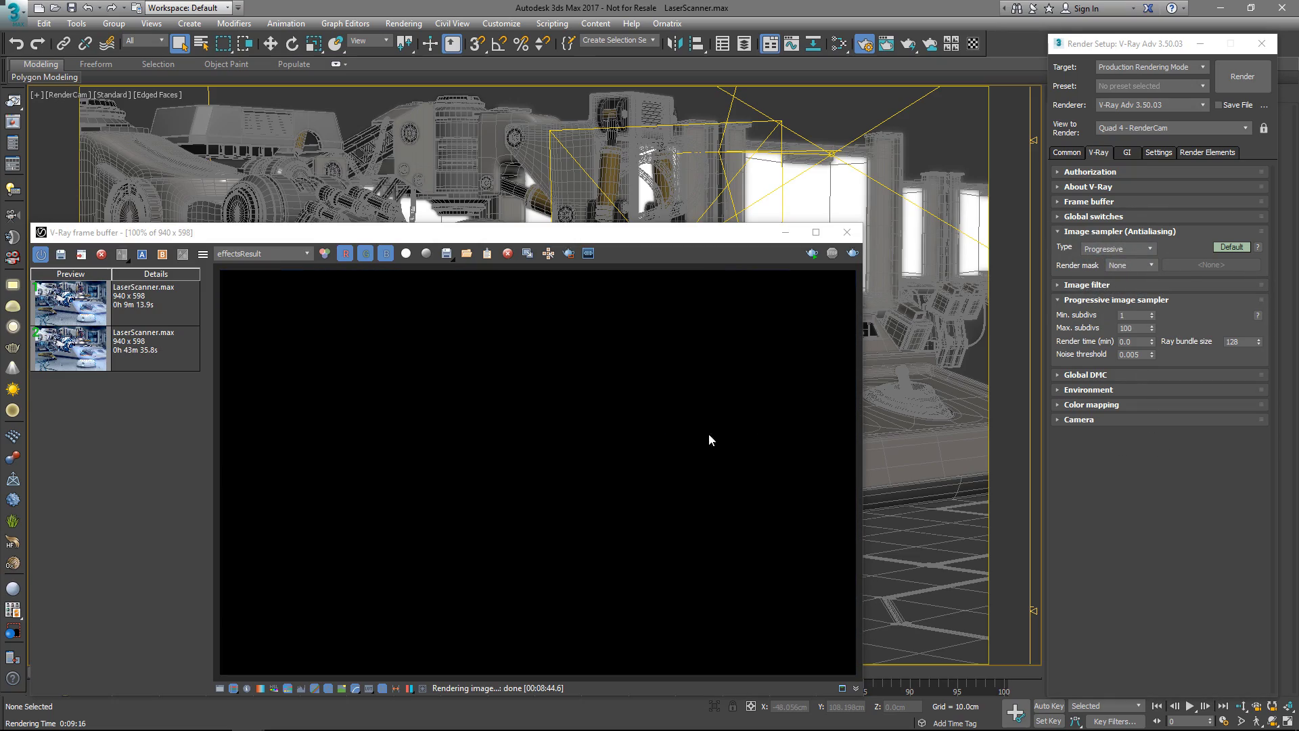
# Run a progressive render, stop it at pass 81, and compare RGB with effectsResult
pyautogui.click(1234, 80)
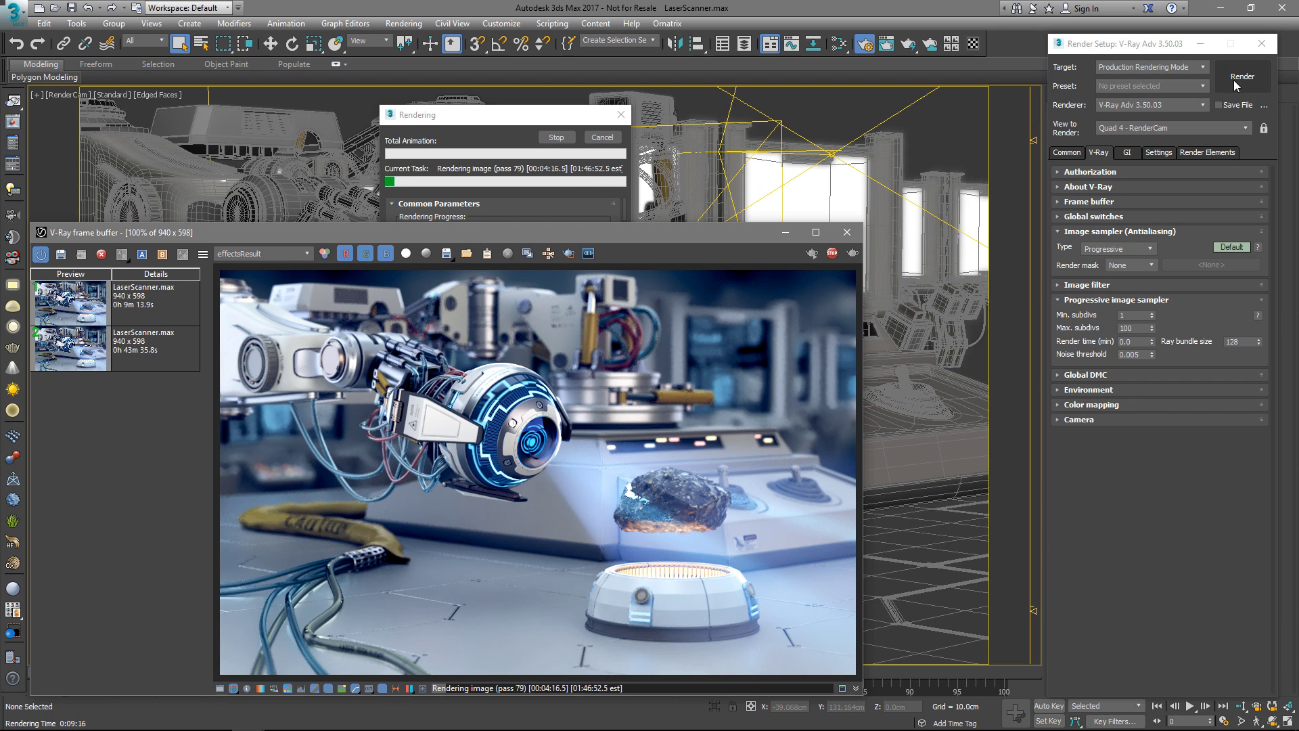
pyautogui.click(832, 253)
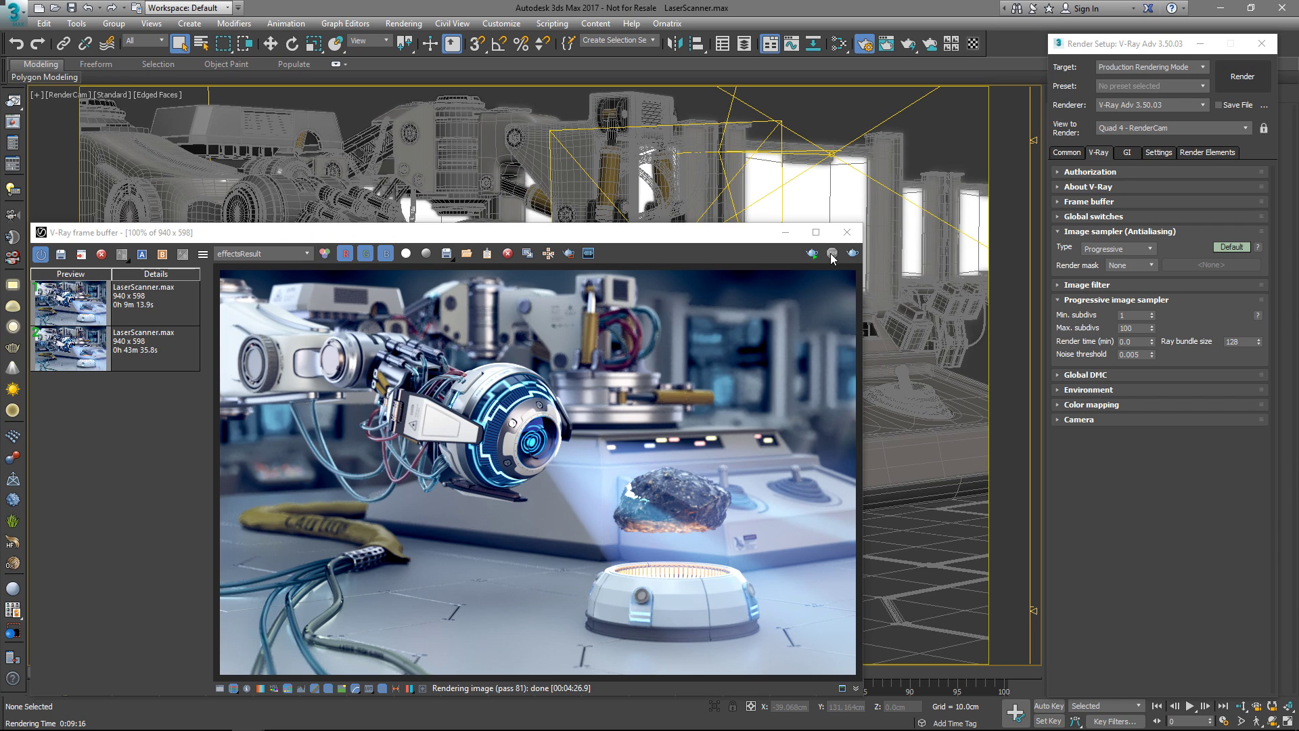
pyautogui.click(325, 254)
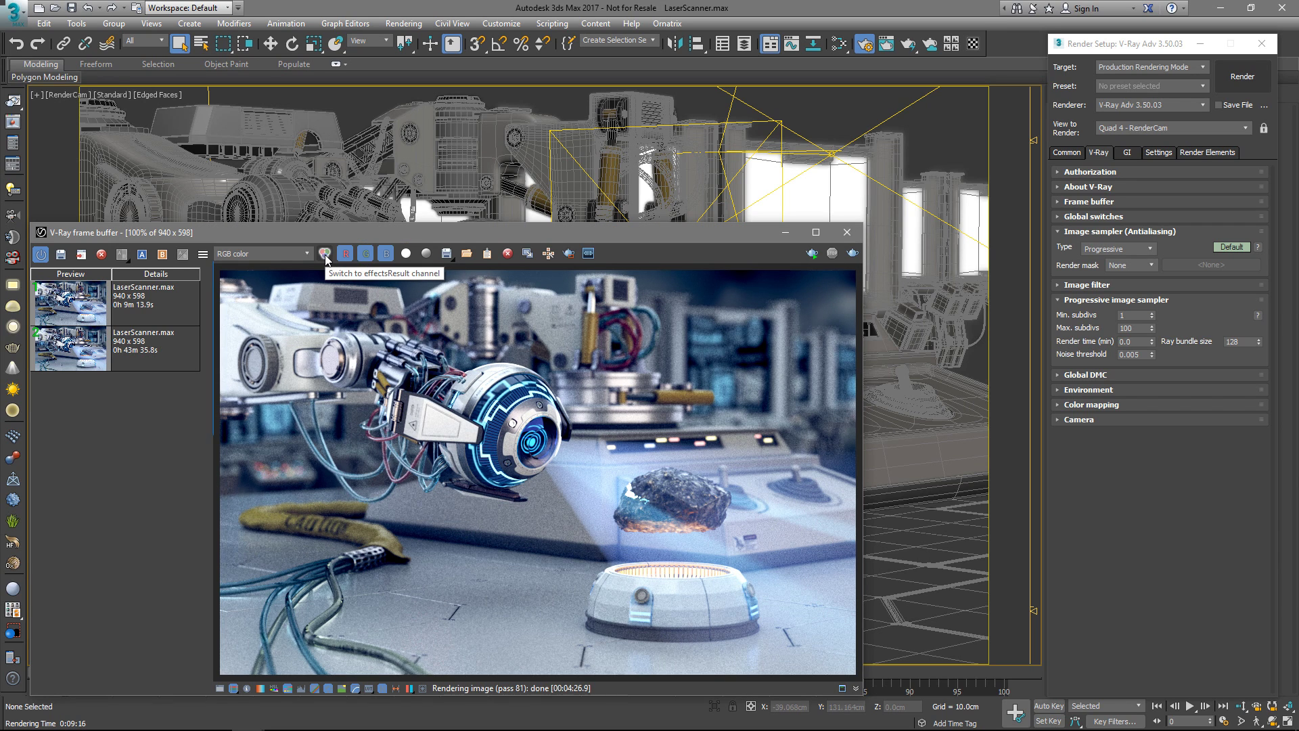
pyautogui.click(326, 258)
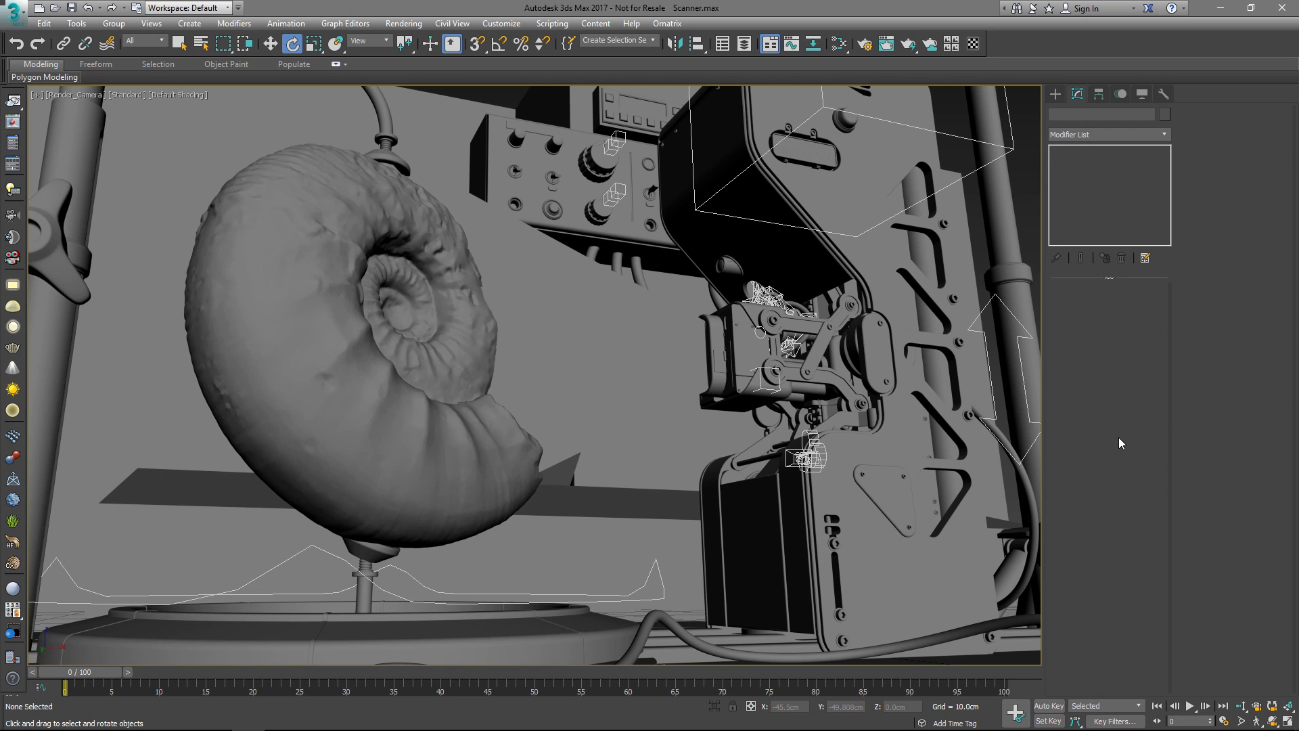
# Inspect the VRayDenoiser element's advanced denoiser parameters in Render Setup
pyautogui.click(865, 46)
pyautogui.click(1198, 155)
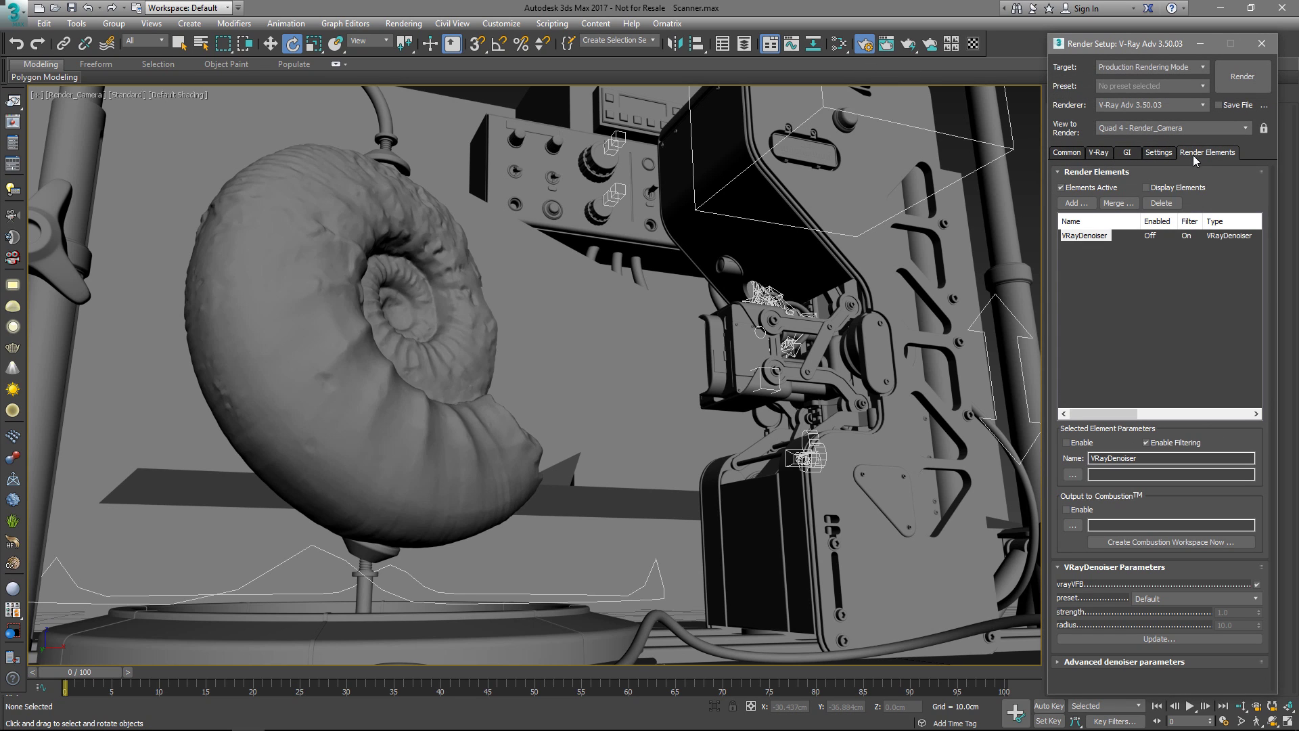
pyautogui.click(1102, 239)
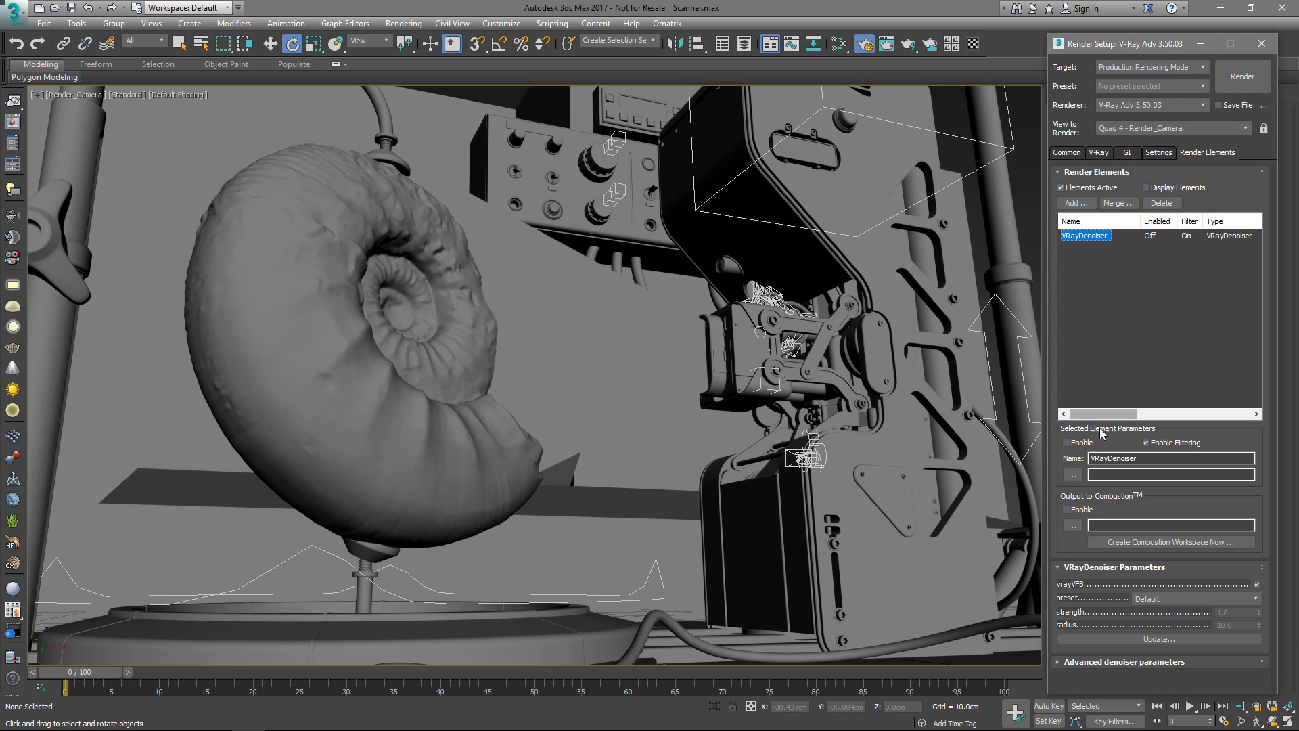
pyautogui.click(1145, 661)
pyautogui.click(1152, 637)
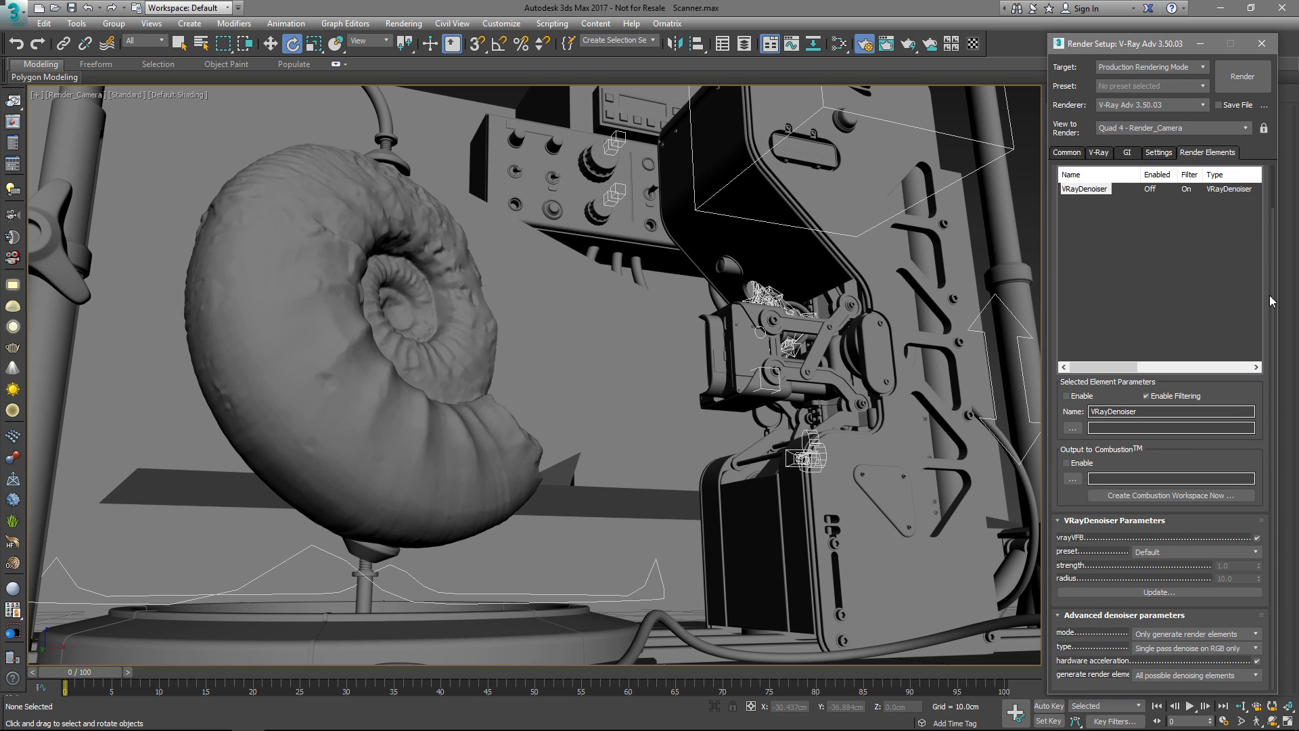
pyautogui.click(1242, 79)
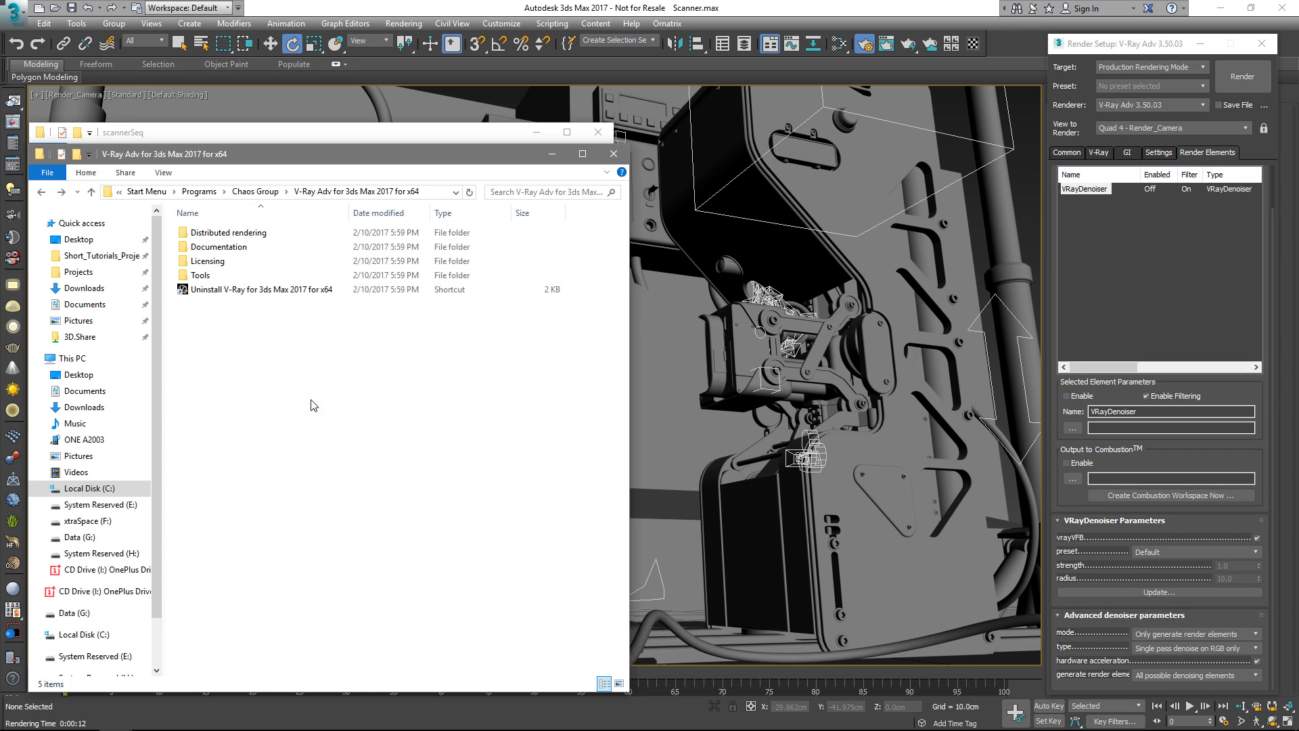
# Launch the standalone Denoiser tool from the V-Ray Tools folder
pyautogui.click(222, 280)
pyautogui.doubleClick(222, 280)
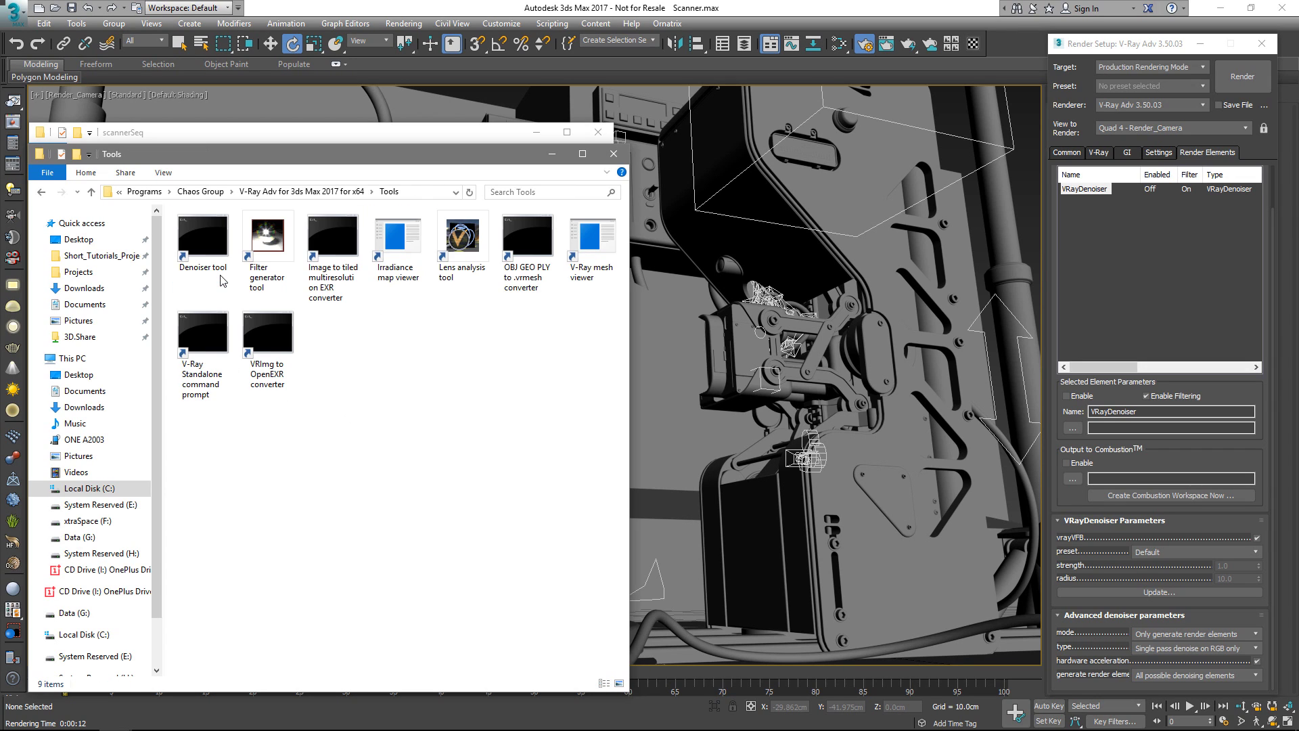
pyautogui.click(207, 241)
pyautogui.doubleClick(207, 239)
# Copy the help's example vdenoise inputFile command and paste it at the prompt
pyautogui.moveTo(278, 84); pyautogui.dragTo(655, 82)
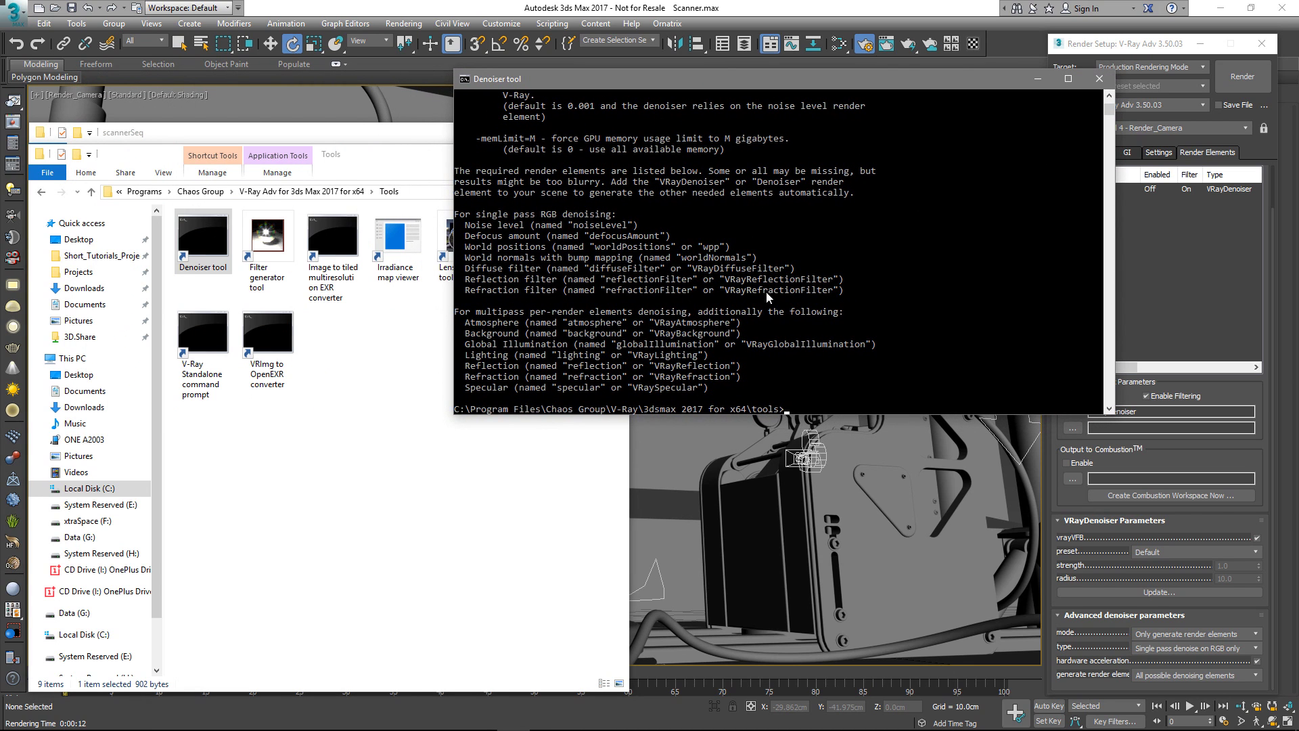
pyautogui.scroll(3, 890, 347)
pyautogui.scroll(3, 883, 332)
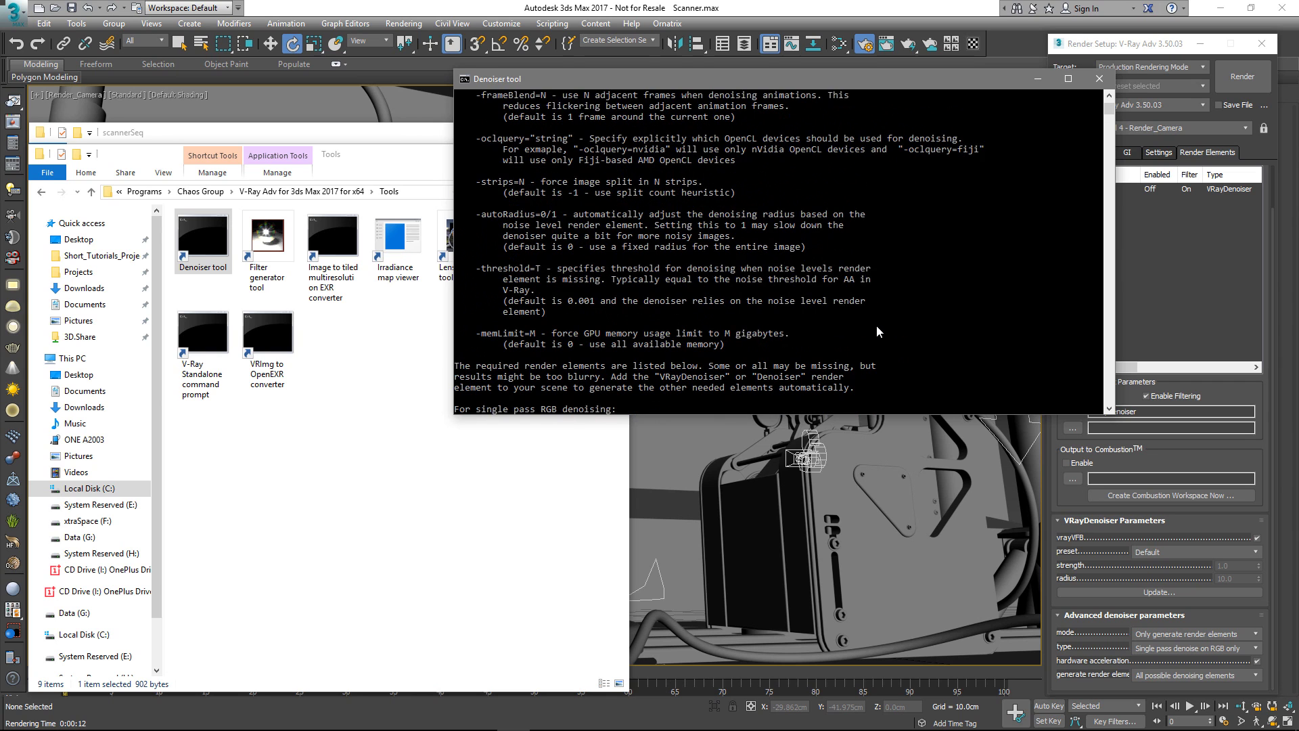
pyautogui.scroll(3, 876, 323)
pyautogui.scroll(3, 875, 323)
pyautogui.scroll(3, 875, 323)
pyautogui.scroll(3, 876, 323)
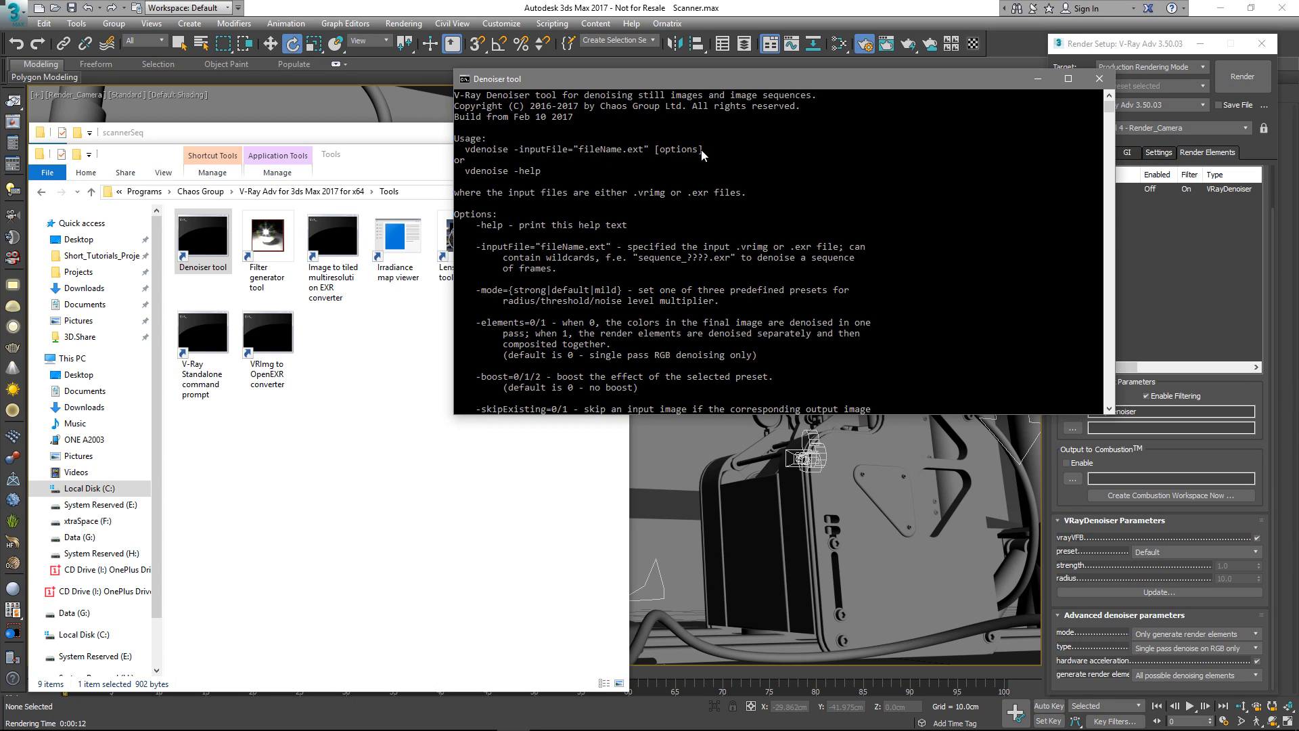
pyautogui.scroll(-2, 719, 266)
pyautogui.scroll(-1, 608, 193)
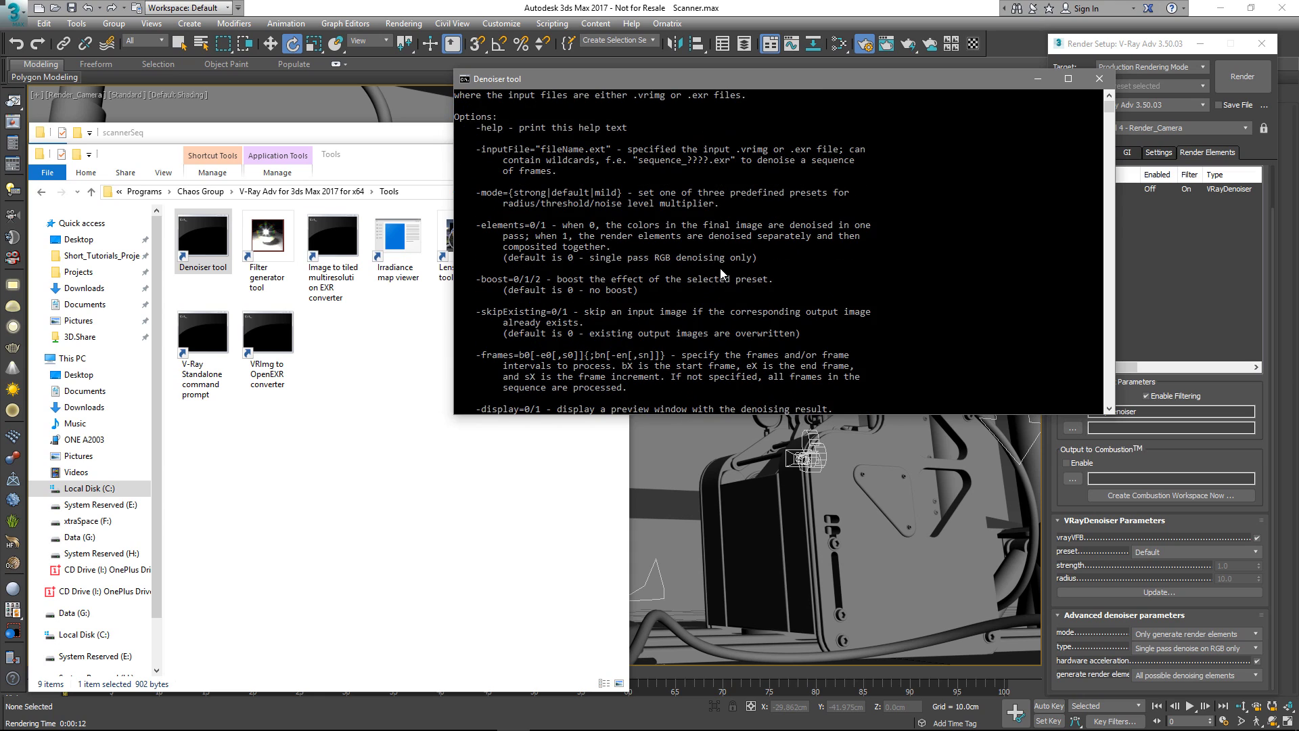
pyautogui.scroll(-4, 541, 268)
pyautogui.scroll(-1, 542, 268)
pyautogui.scroll(-5, 544, 274)
pyautogui.scroll(-5, 543, 271)
pyautogui.scroll(5, 543, 271)
pyautogui.scroll(9, 543, 271)
pyautogui.scroll(3, 545, 272)
pyautogui.scroll(3, 545, 272)
pyautogui.scroll(2, 544, 271)
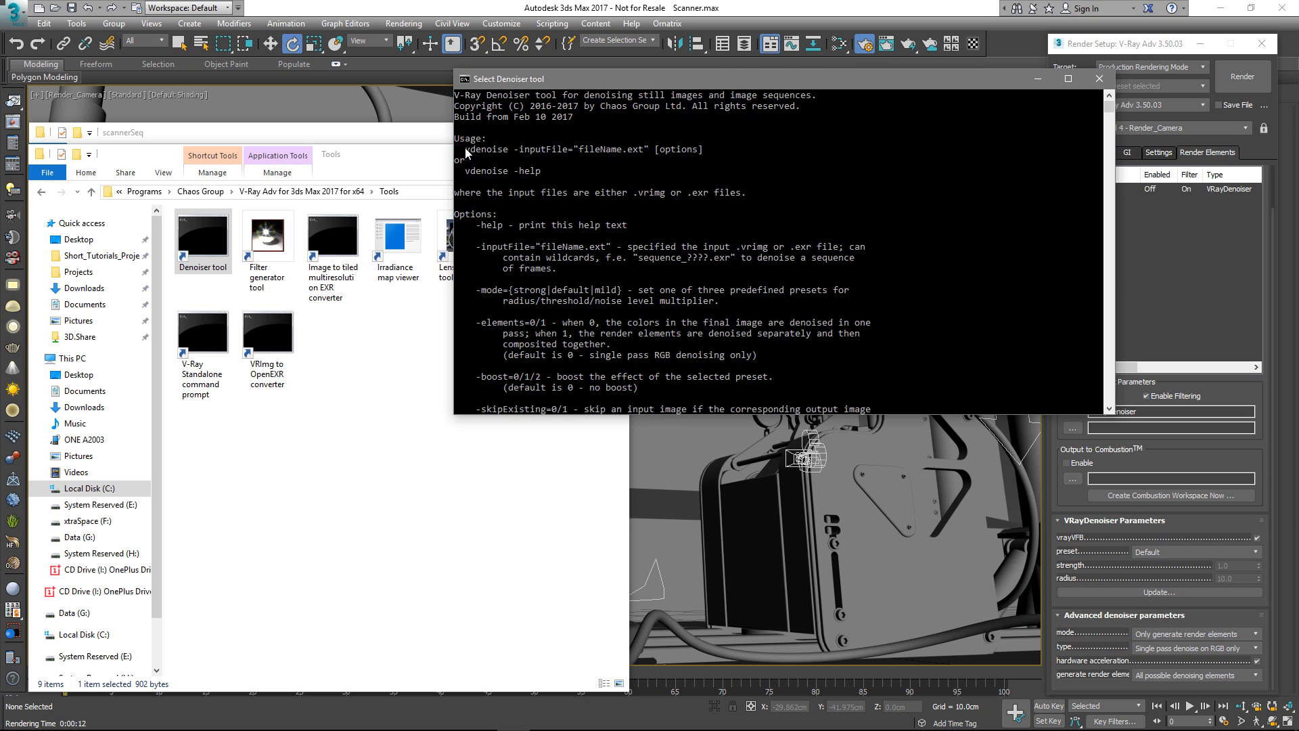
pyautogui.moveTo(465, 148); pyautogui.dragTo(650, 153)
pyautogui.rightClick(650, 154)
pyautogui.scroll(-3, 660, 233)
pyautogui.scroll(-8, 664, 249)
pyautogui.scroll(-10, 665, 248)
pyautogui.scroll(-2, 730, 294)
pyautogui.scroll(-2, 790, 316)
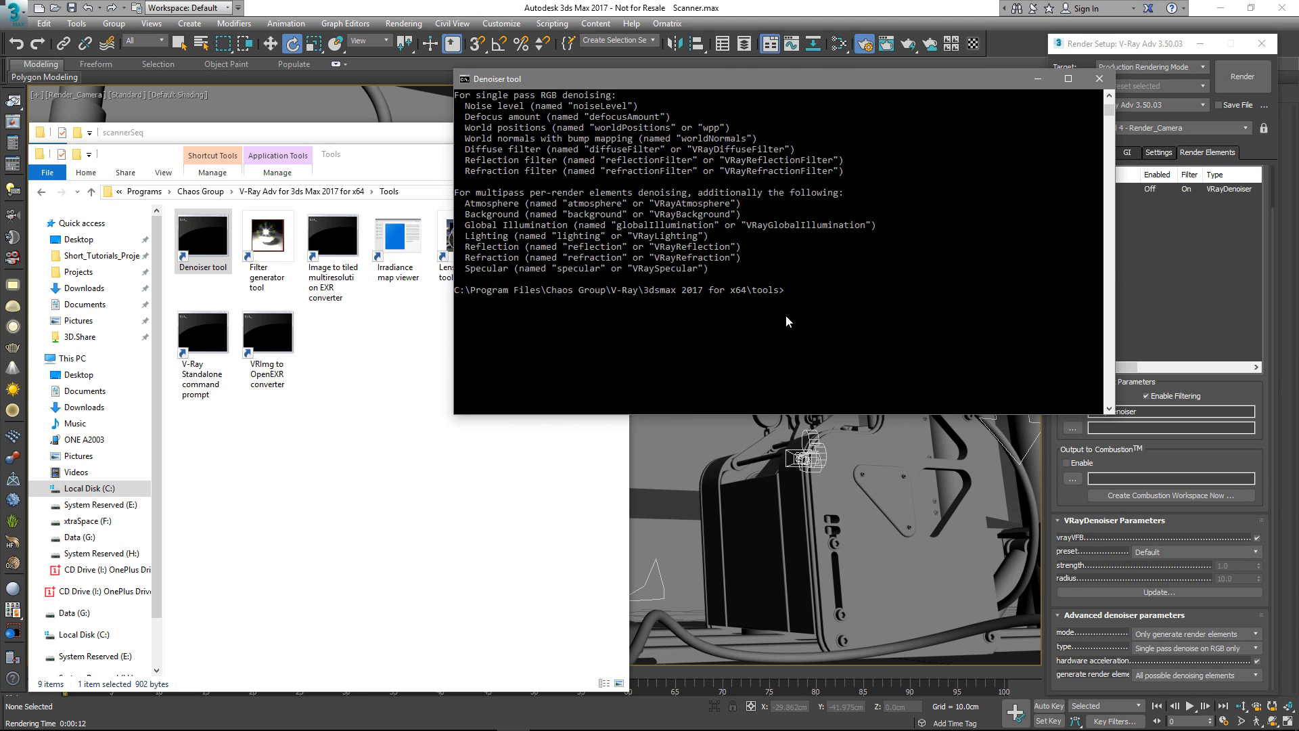
pyautogui.scroll(-1, 784, 317)
pyautogui.rightClick(785, 318)
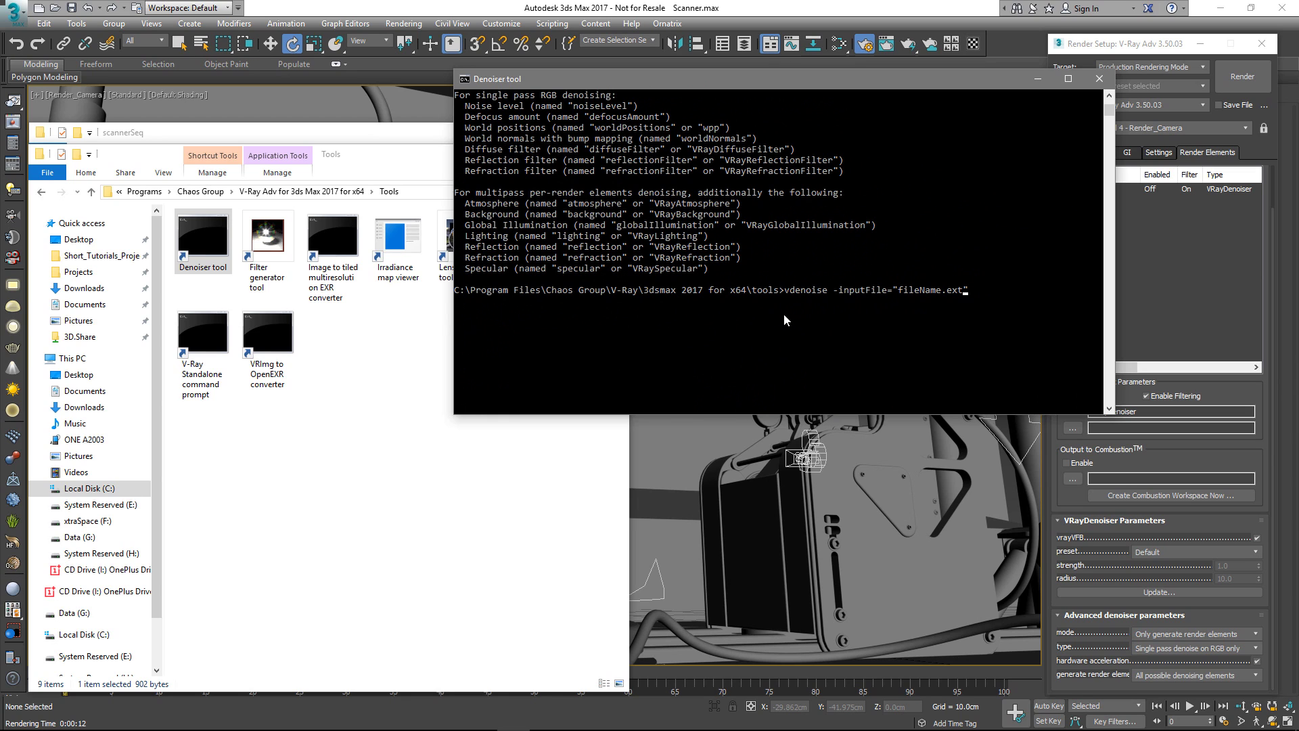
# Denoise the scn1 sequence using scn1_0000.vrimg's path with 0000 replaced by ????
pyautogui.press('BackSpace')
pyautogui.press('BackSpace')
pyautogui.press('BackSpace')
pyautogui.press('BackSpace')
pyautogui.press('BackSpace')
pyautogui.press('BackSpace')
pyautogui.press('BackSpace')
pyautogui.click(153, 132)
pyautogui.moveTo(214, 228); pyautogui.dragTo(851, 336)
pyautogui.click(1004, 202)
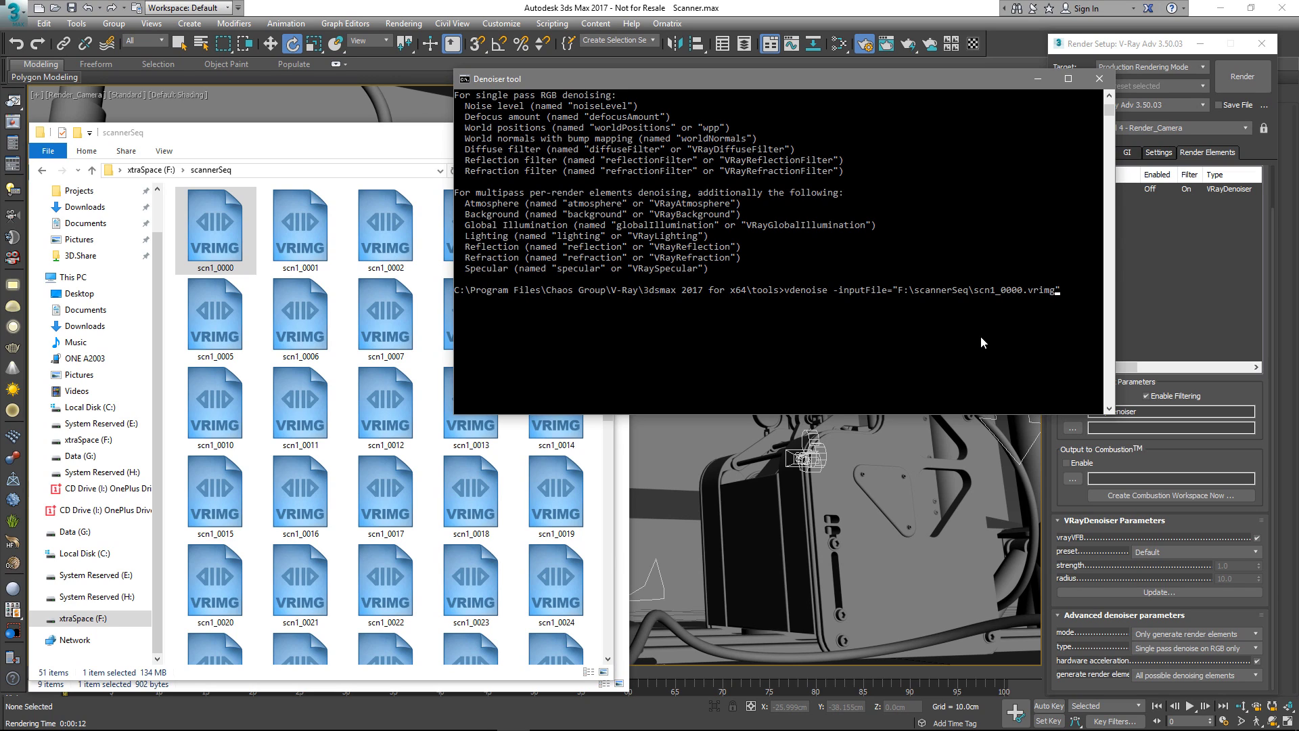
pyautogui.press('Left')
pyautogui.press('Left')
pyautogui.press('Left')
pyautogui.press('BackSpace')
pyautogui.press('BackSpace')
pyautogui.press('BackSpace')
pyautogui.press('BackSpace')
pyautogui.write('????')
pyautogui.press('Return')
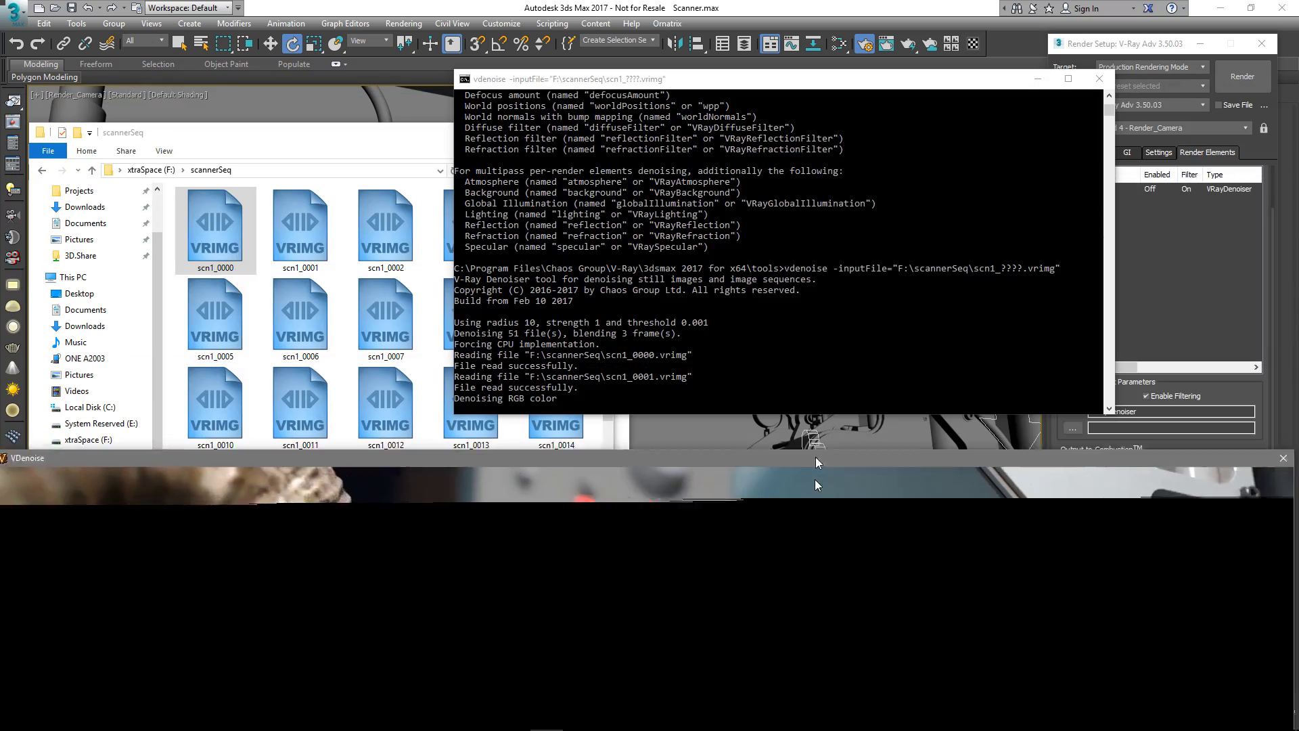